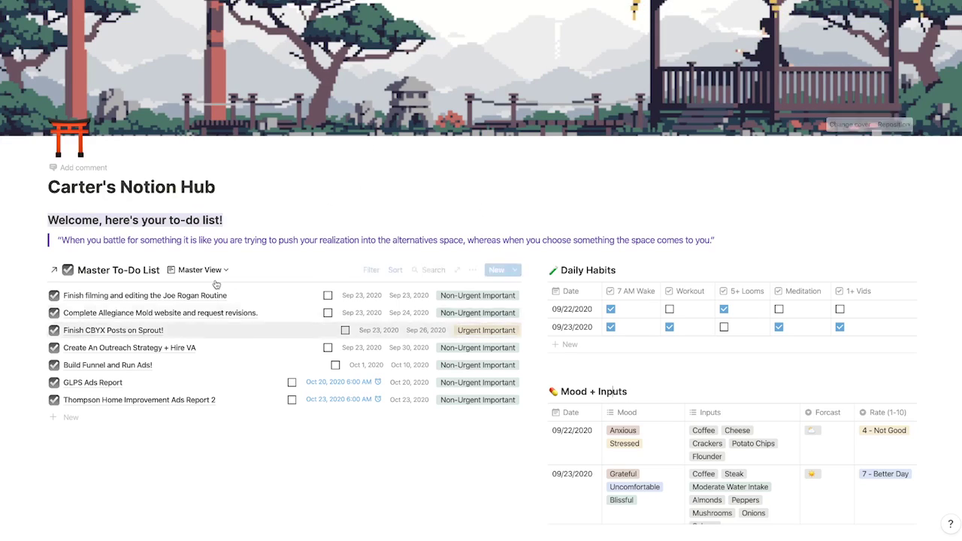
# - Add an empty block below the to-do list and give the page a ballot-box-with-check icon
pyautogui.moveTo(17, 259); pyautogui.dragTo(271, 438)
pyautogui.click(259, 438)
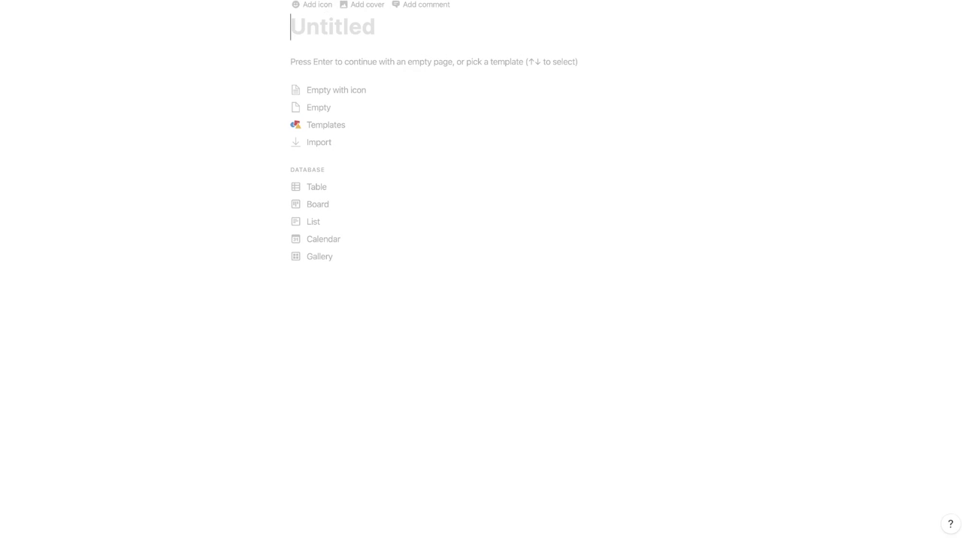
pyautogui.click(314, 6)
pyautogui.click(319, 26)
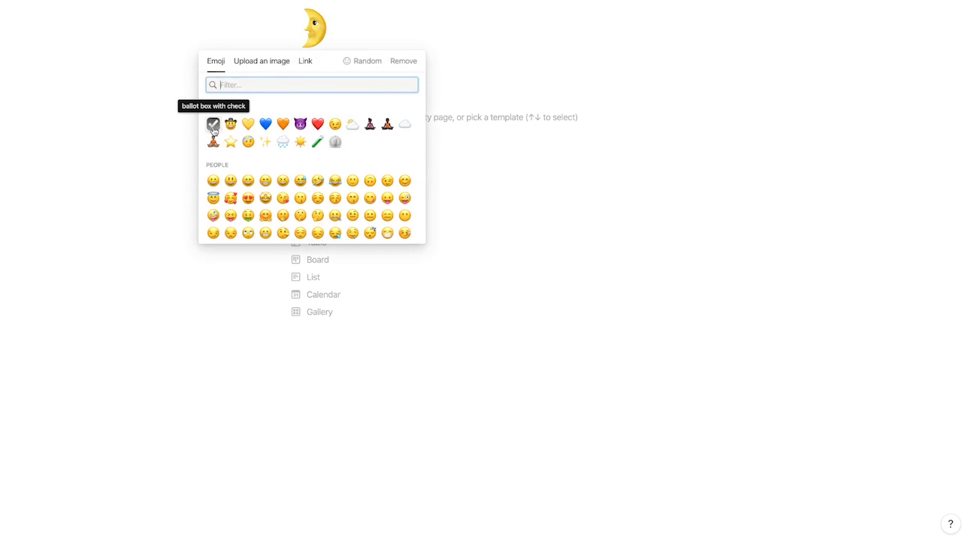
pyautogui.click(213, 125)
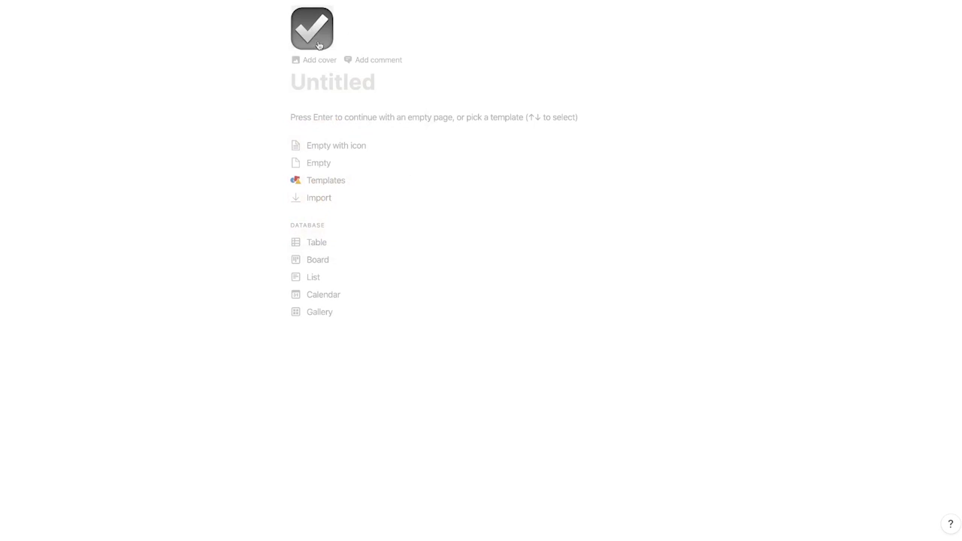
# - Title the page 'Sandbox To-Do List'
pyautogui.click(334, 83)
pyautogui.write('Sandb')
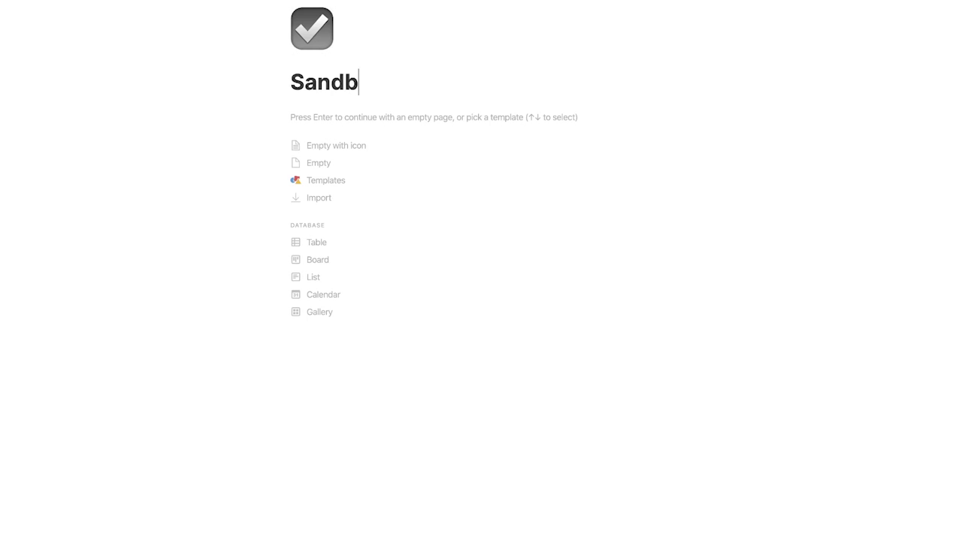
pyautogui.write('ox To')
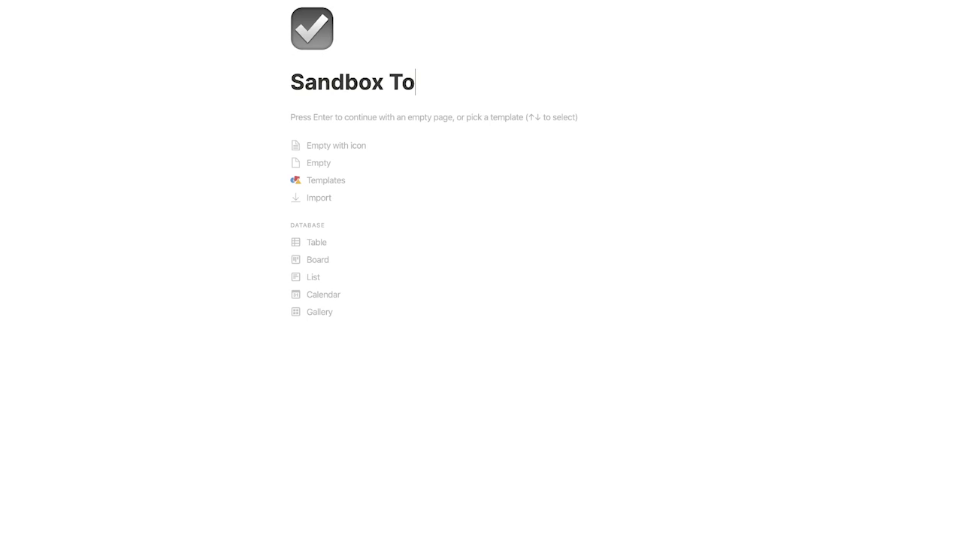
pyautogui.write('-Do List')
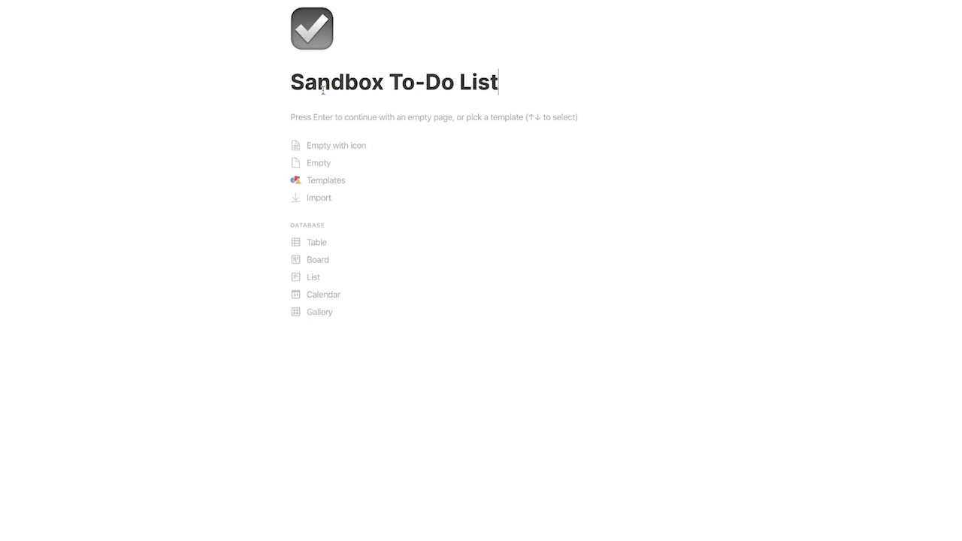
pyautogui.click(357, 122)
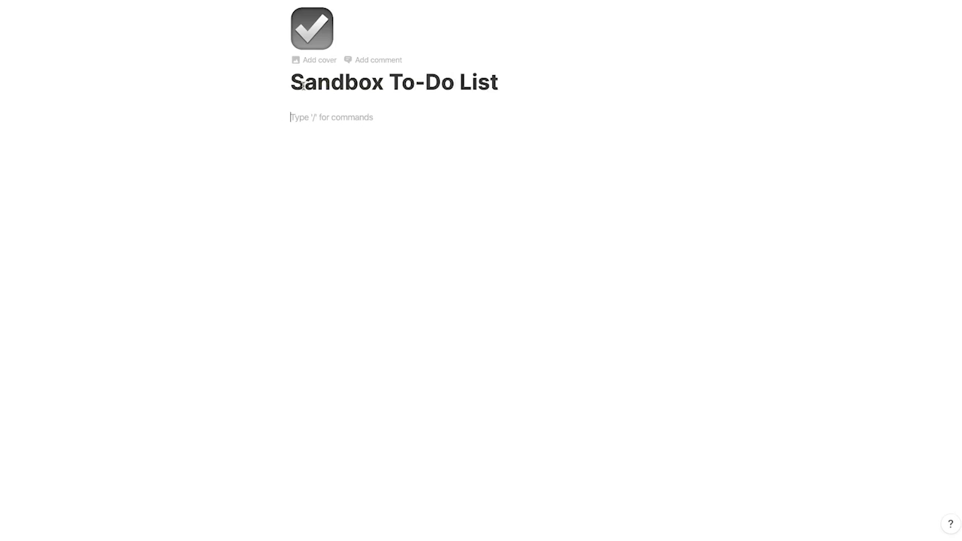
pyautogui.press('BackSpace')
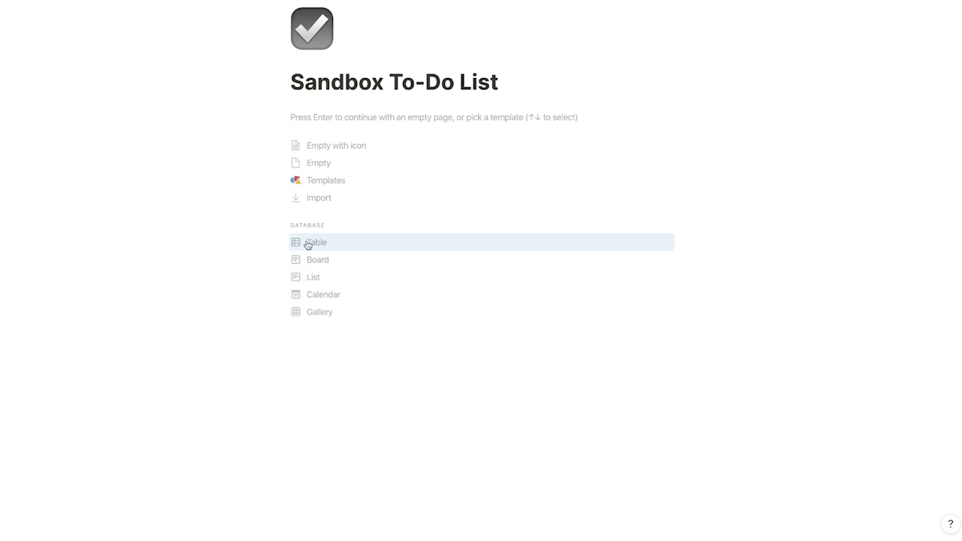
# - Turn the page into a table and rename the Name column to Task, narrowing it
pyautogui.click(309, 244)
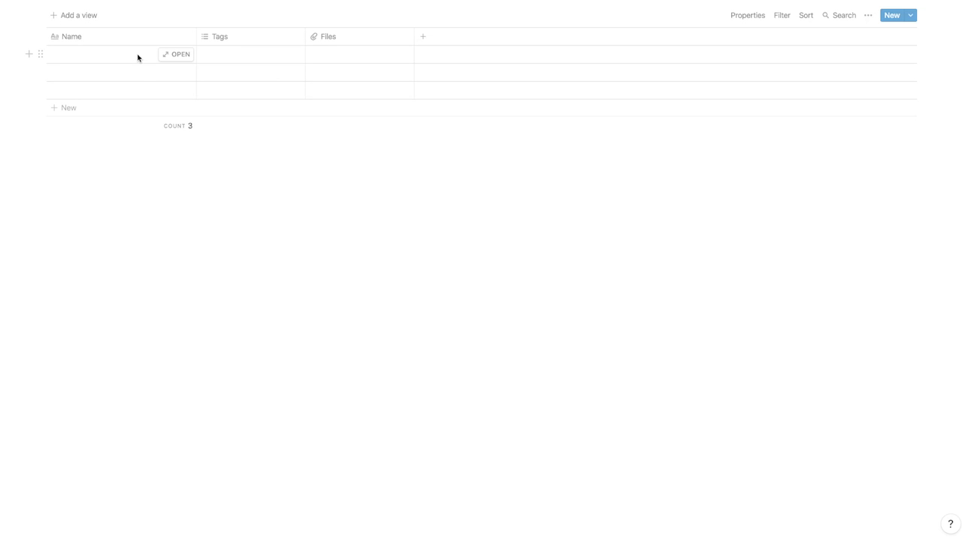
pyautogui.click(99, 39)
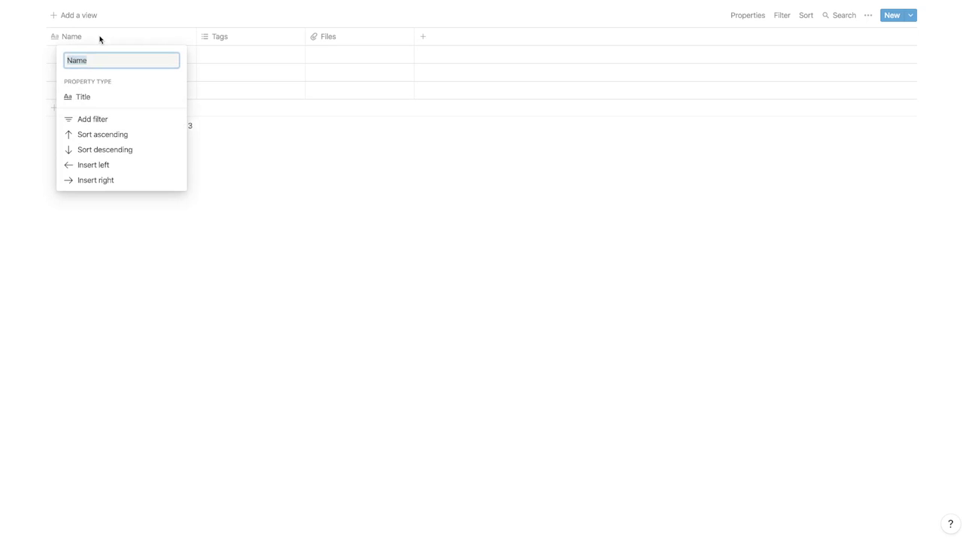
pyautogui.write('Task')
pyautogui.click(175, 15)
pyautogui.moveTo(197, 36); pyautogui.dragTo(120, 36)
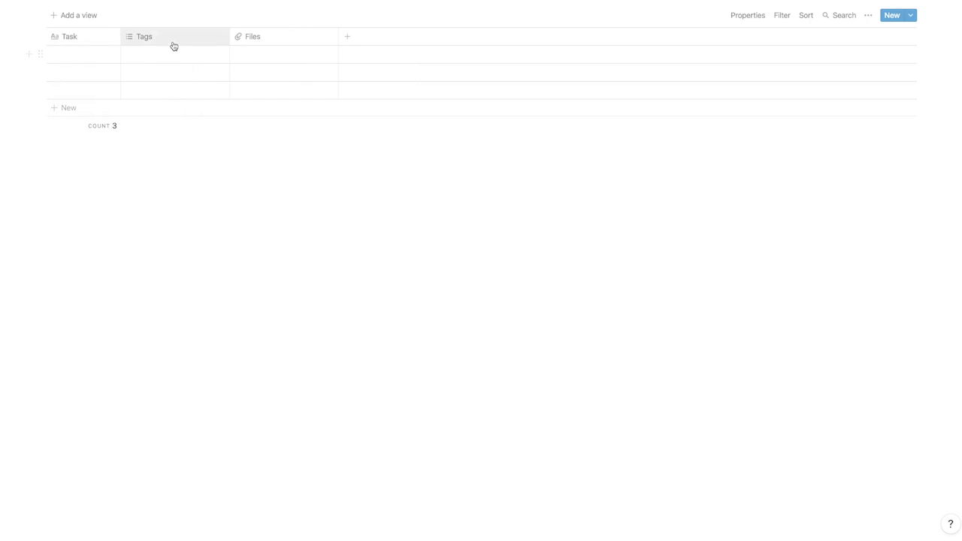
# - Change the Tags column to a Select property named Priority
pyautogui.click(151, 38)
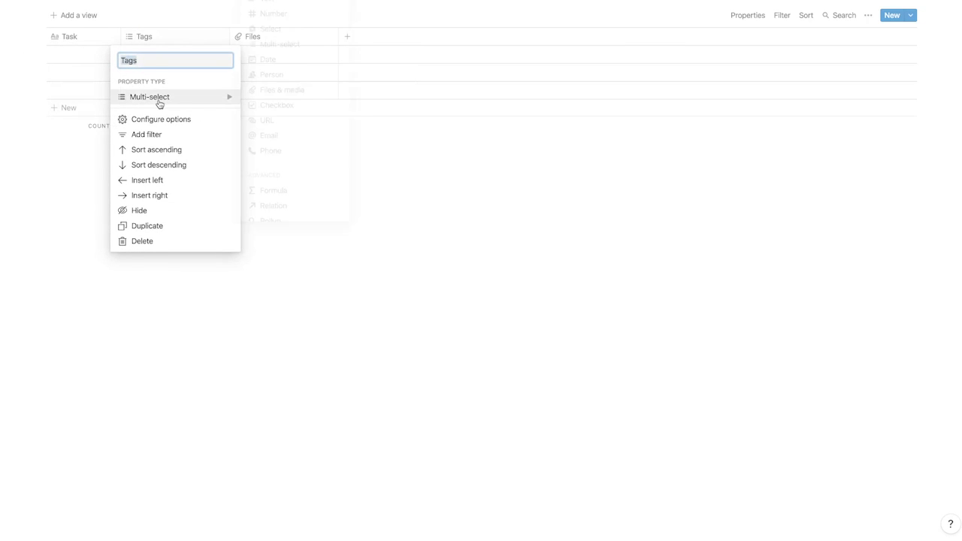
pyautogui.click(158, 101)
pyautogui.click(272, 30)
pyautogui.click(162, 38)
pyautogui.write('Priorit')
pyautogui.press('Return')
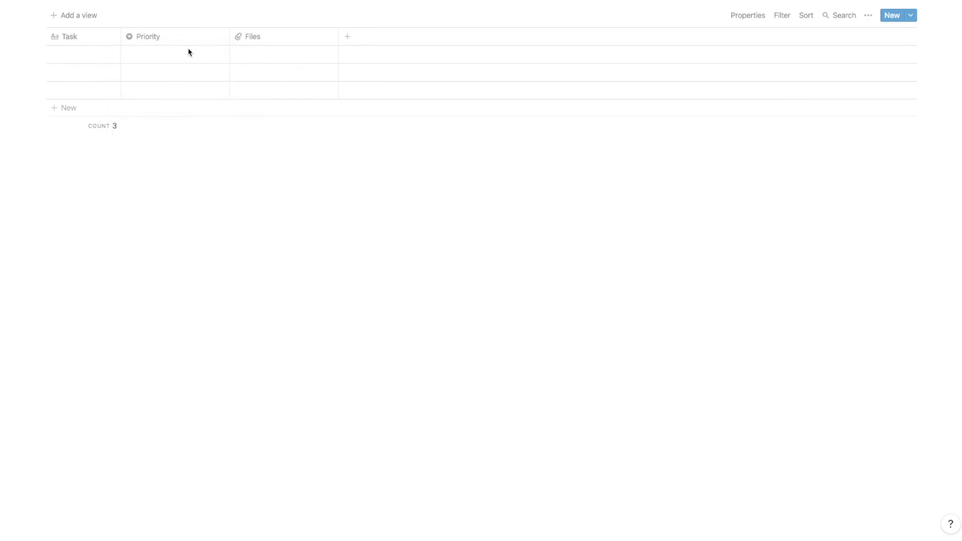
# - Create Priority options Important Non-Urgent, Important Urgent, Non-Important Non-Urgent and Non-Important Urgent
pyautogui.click(188, 54)
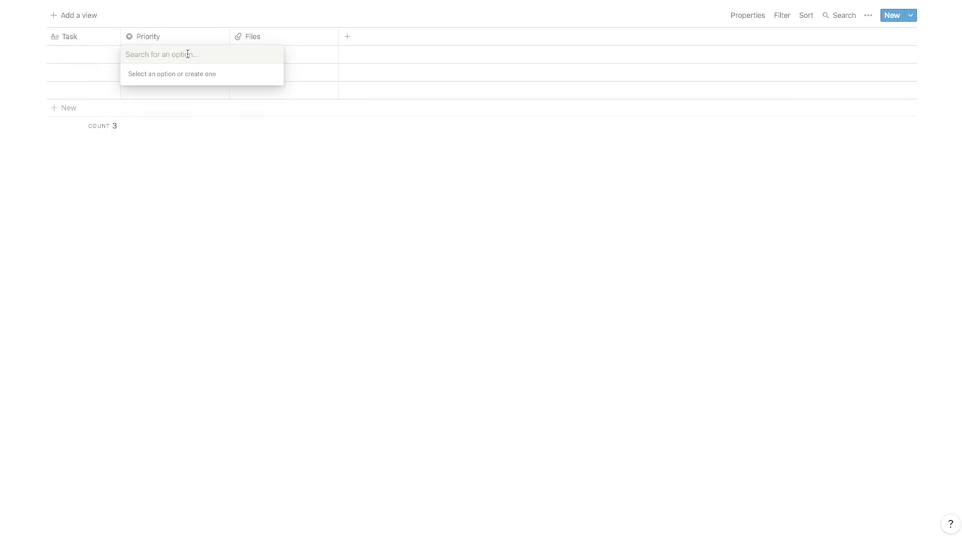
pyautogui.write('Important, Not')
pyautogui.write('-Urgent')
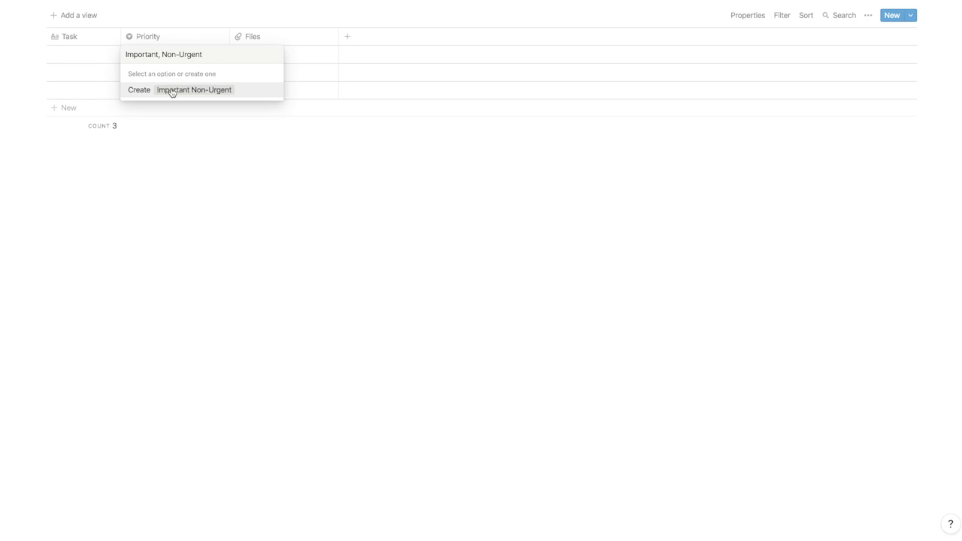
pyautogui.click(172, 90)
pyautogui.write('Important Urgent')
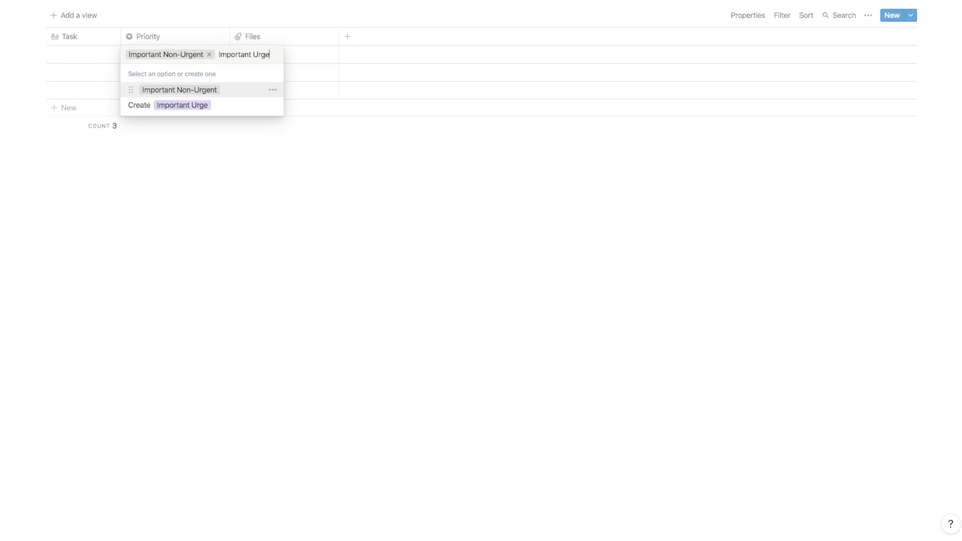
pyautogui.click(180, 106)
pyautogui.write('Non-Imp')
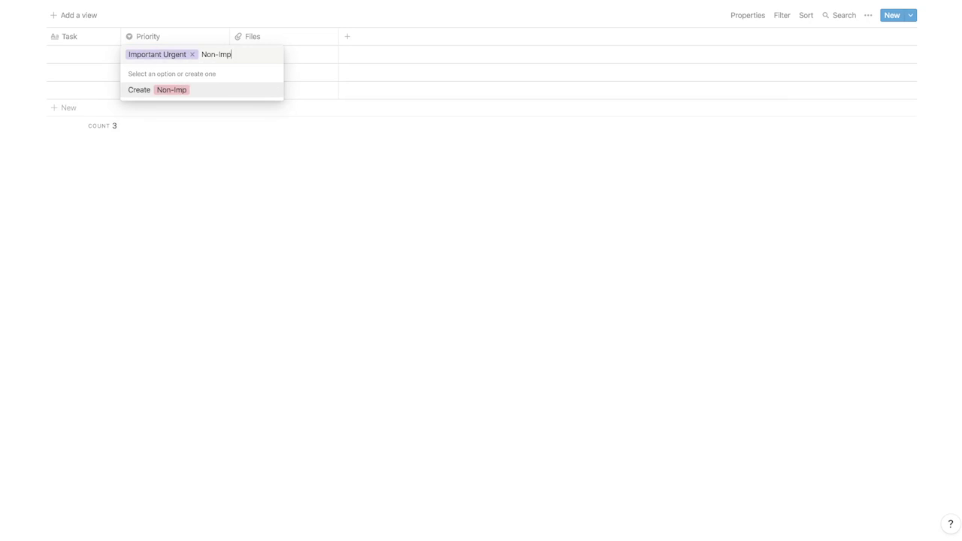
pyautogui.write('ortant Non-')
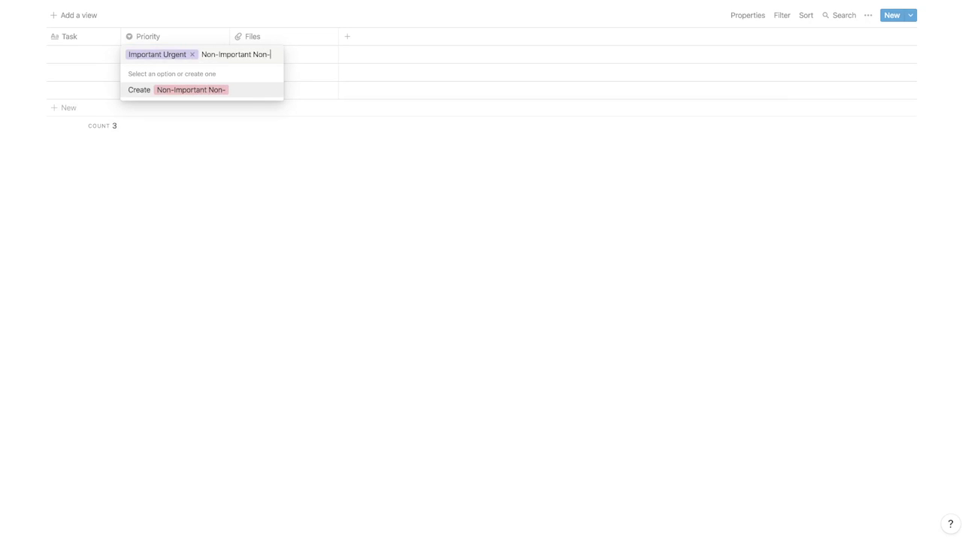
pyautogui.write('Urgent')
pyautogui.click(241, 90)
pyautogui.write('N')
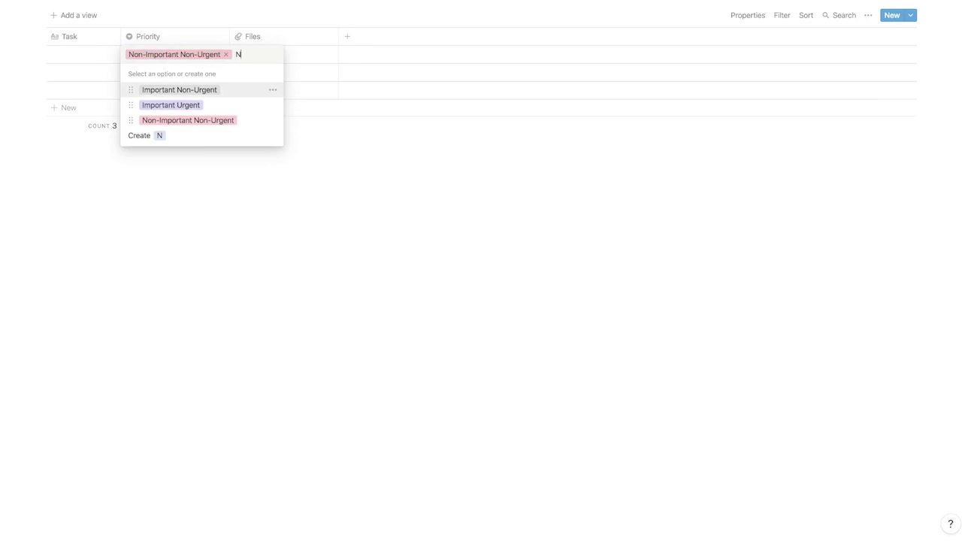
pyautogui.write('on-Imp')
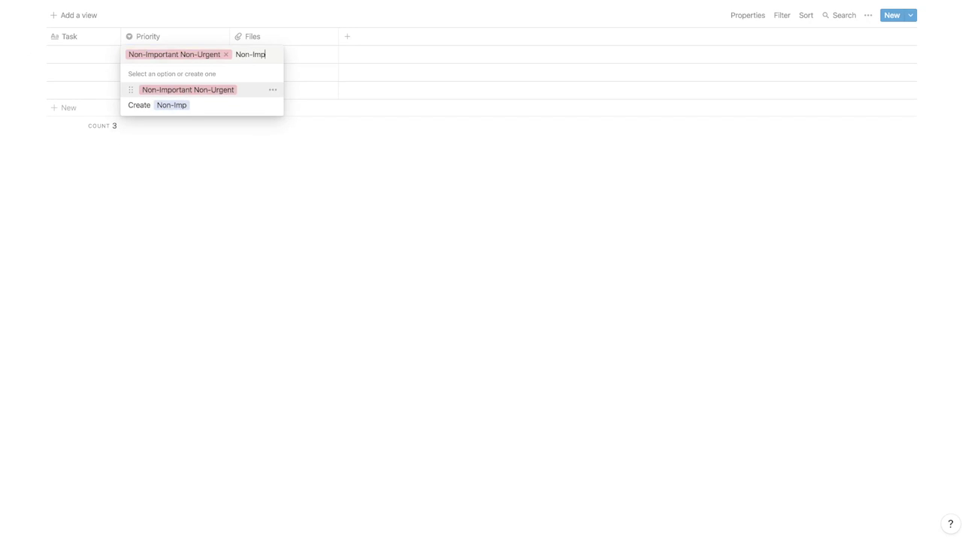
pyautogui.write('ortant Urgent')
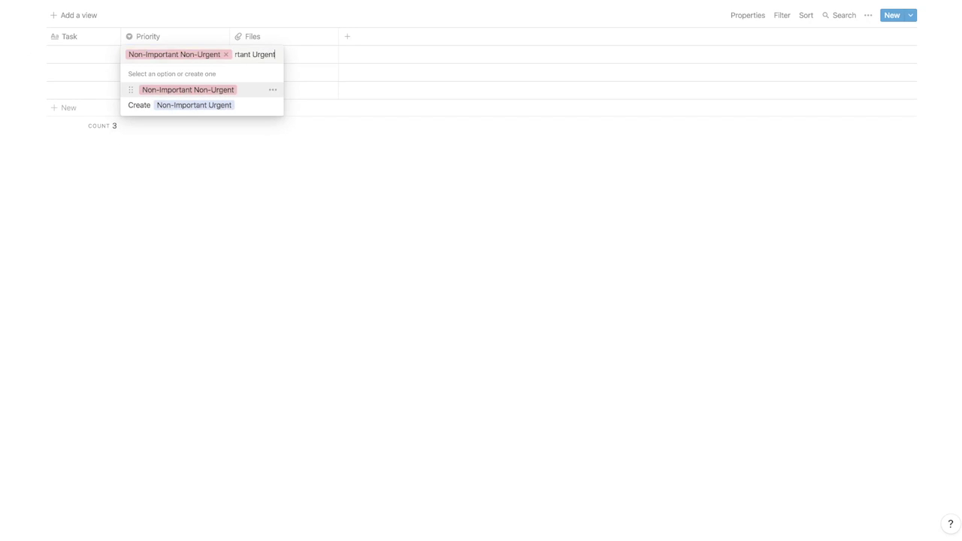
pyautogui.click(197, 106)
# - Colour Important Non-Urgent green and Important Urgent yellow
pyautogui.click(223, 53)
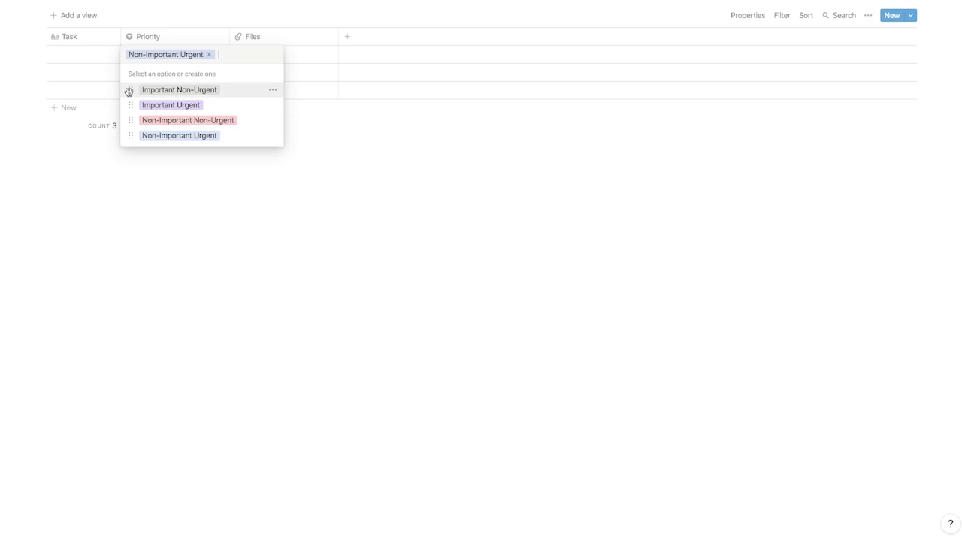
pyautogui.click(273, 90)
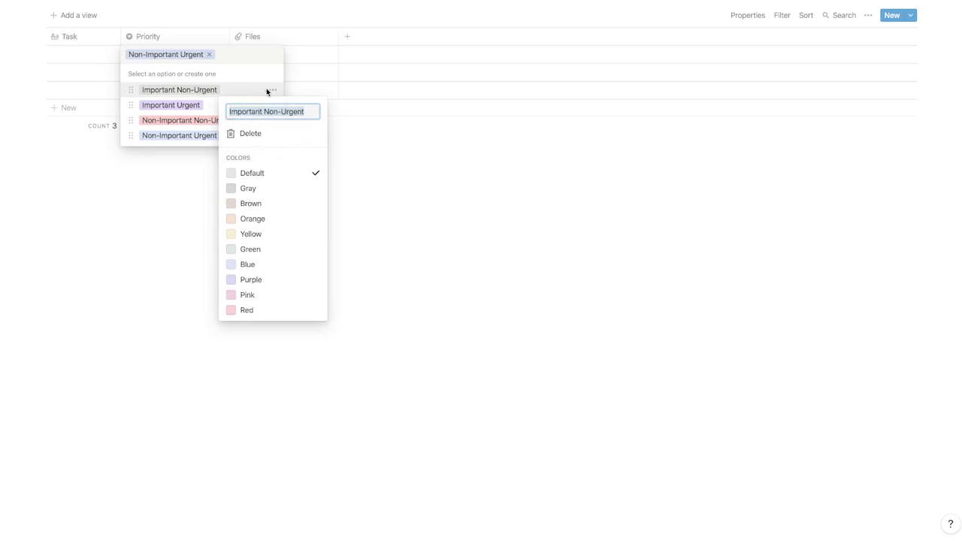
pyautogui.click(242, 249)
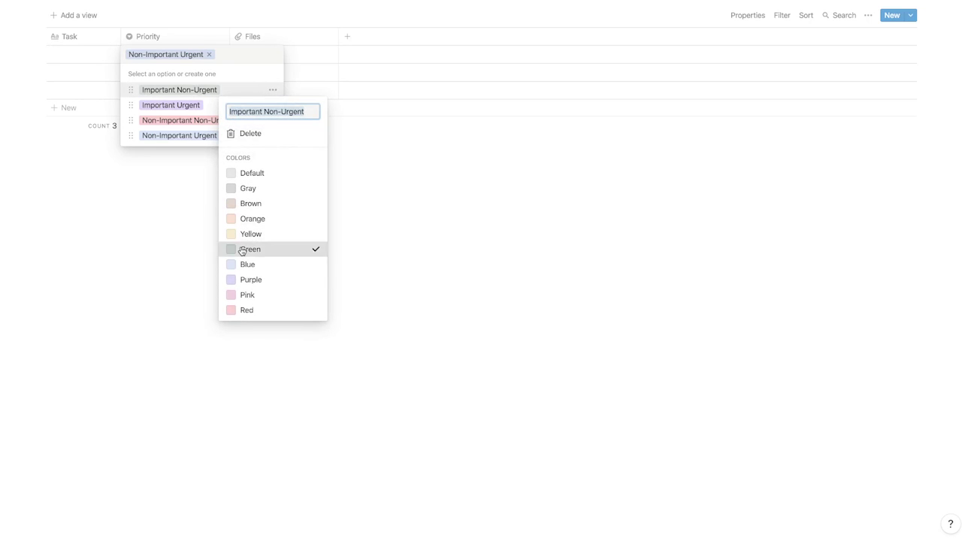
pyautogui.click(209, 84)
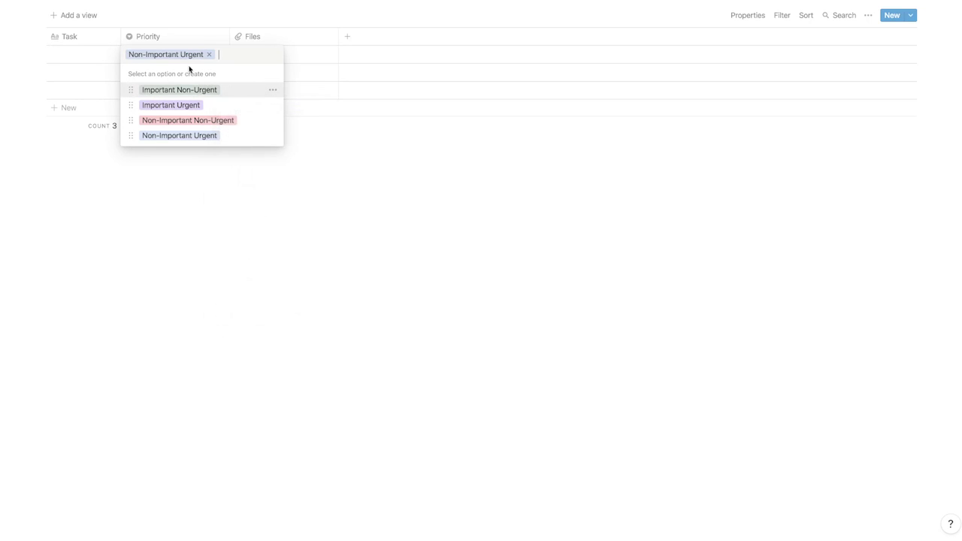
pyautogui.click(274, 106)
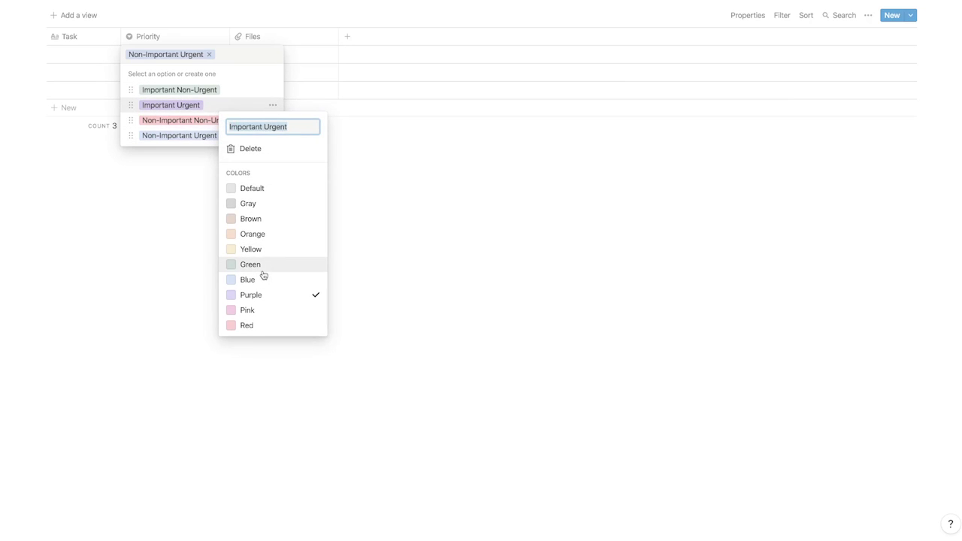
pyautogui.click(274, 250)
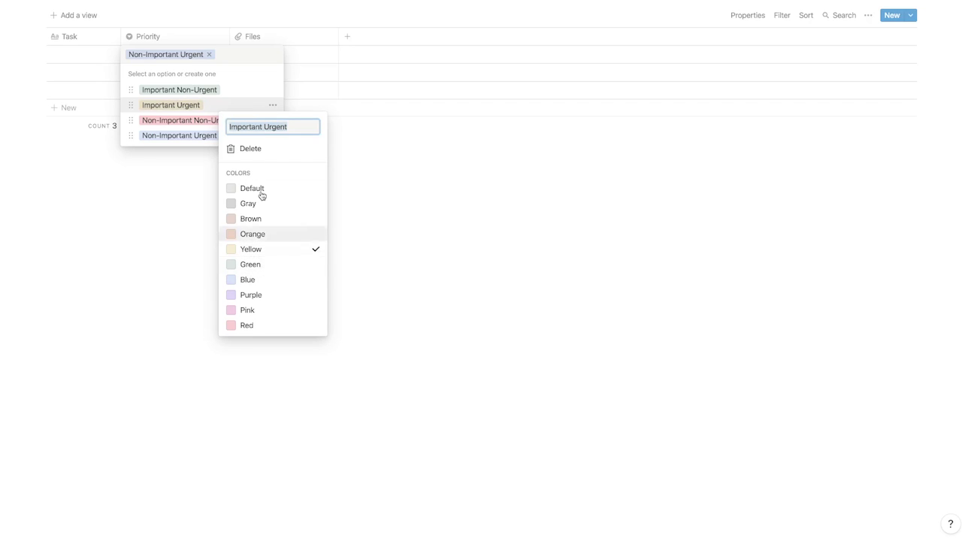
pyautogui.click(251, 100)
# - Colour Non-Important Non-Urgent red and set the first task's priority to Important Non-Urgent
pyautogui.click(272, 122)
pyautogui.click(250, 249)
pyautogui.click(242, 92)
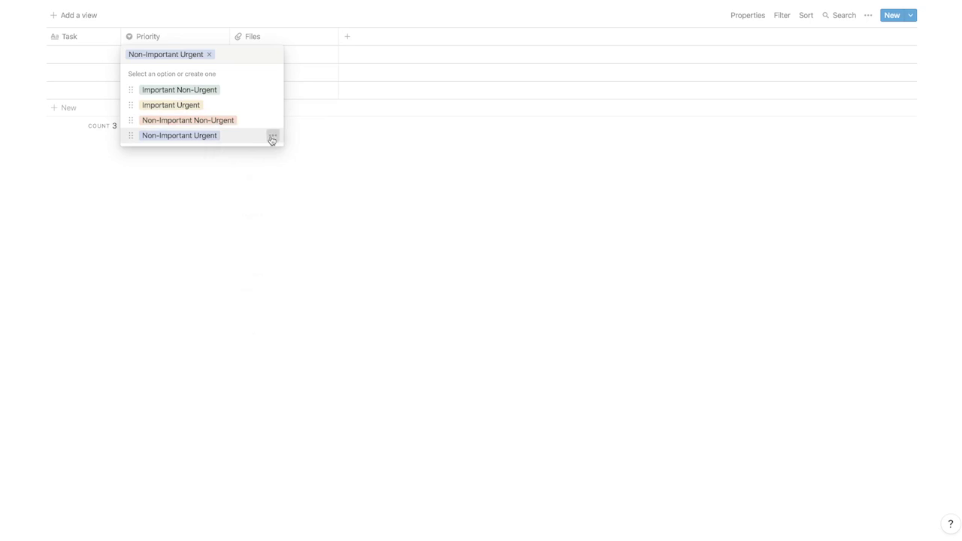
pyautogui.click(270, 135)
pyautogui.click(271, 131)
pyautogui.click(273, 120)
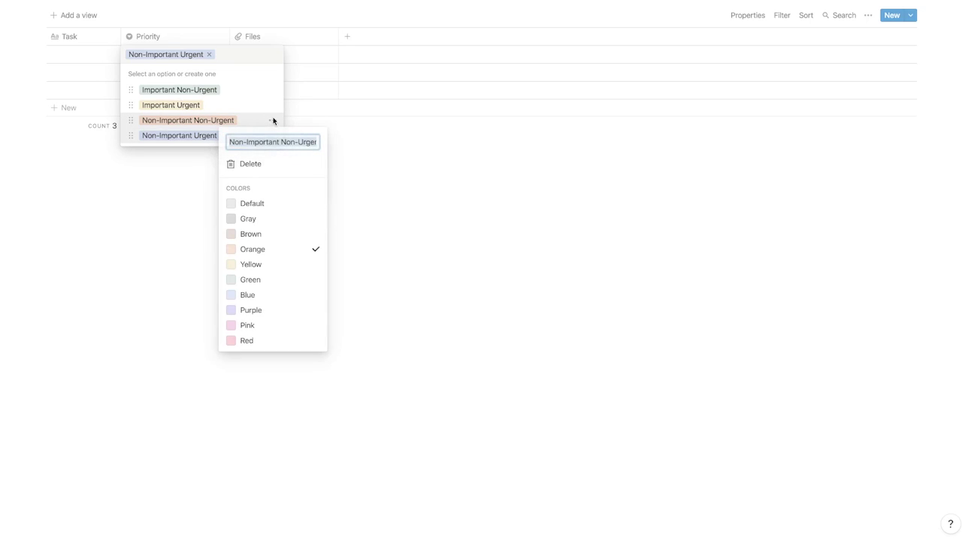
pyautogui.click(247, 341)
pyautogui.click(210, 76)
pyautogui.click(210, 92)
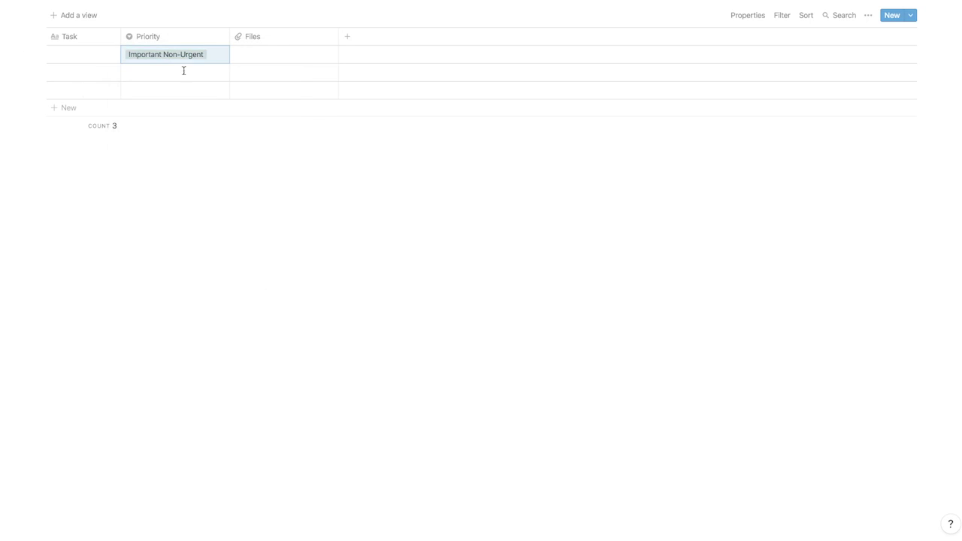
pyautogui.click(217, 50)
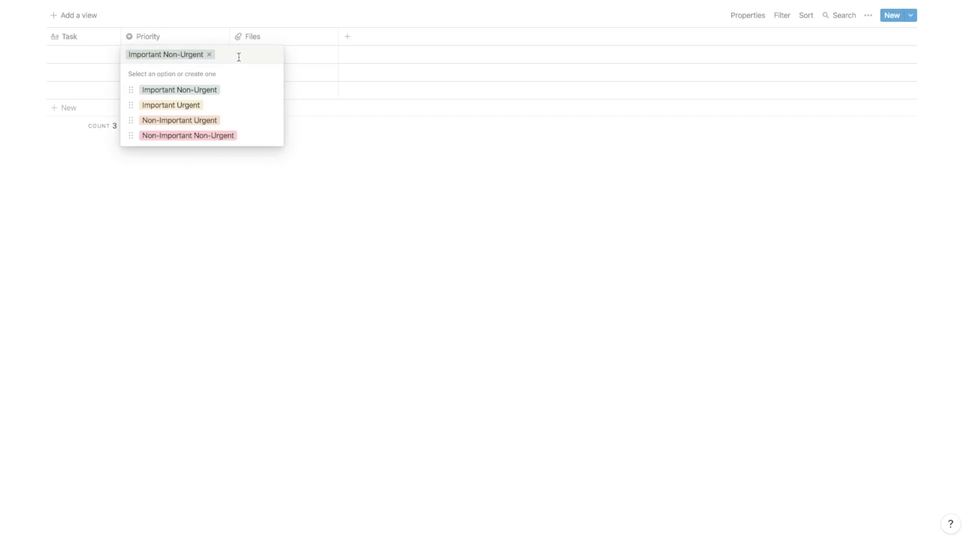
# - Create Priority options !, !! and !!!, and set the first task's priority to !
pyautogui.write('!')
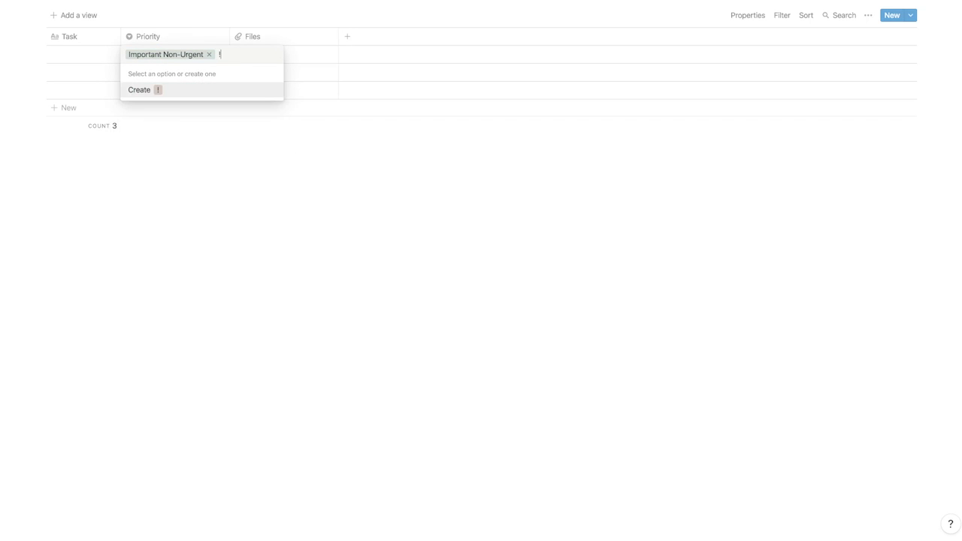
pyautogui.click(208, 90)
pyautogui.click(191, 53)
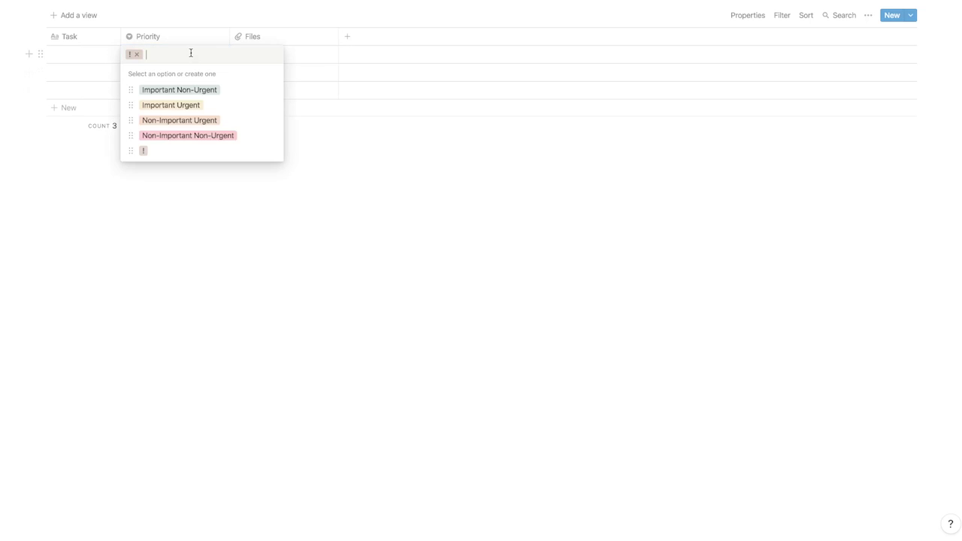
pyautogui.write('!!')
pyautogui.click(187, 89)
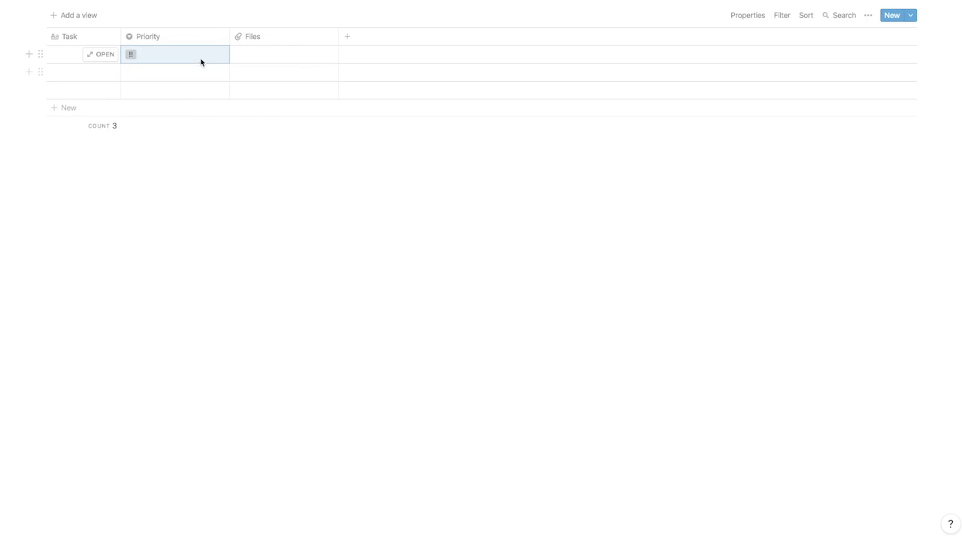
pyautogui.click(203, 59)
pyautogui.write('!!')
pyautogui.click(172, 92)
pyautogui.click(164, 56)
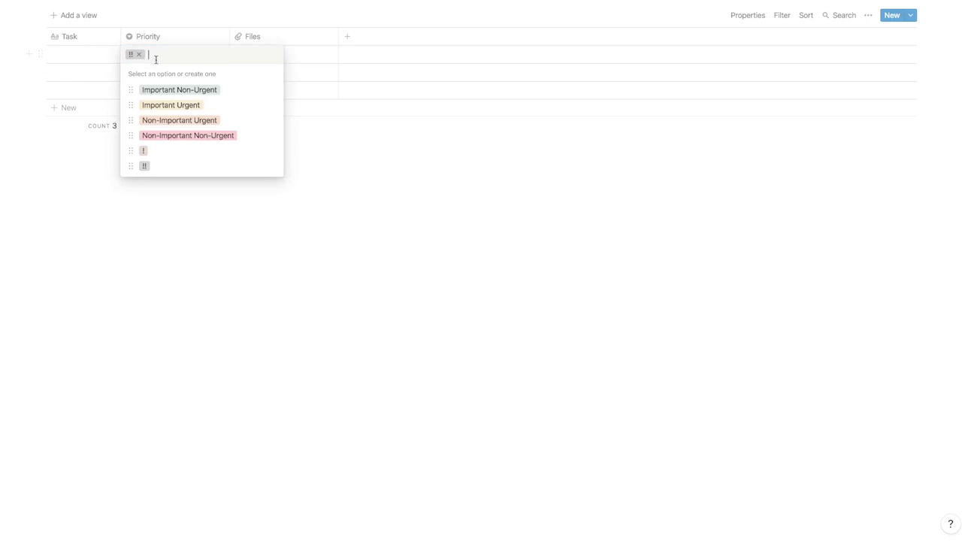
pyautogui.write('!!!')
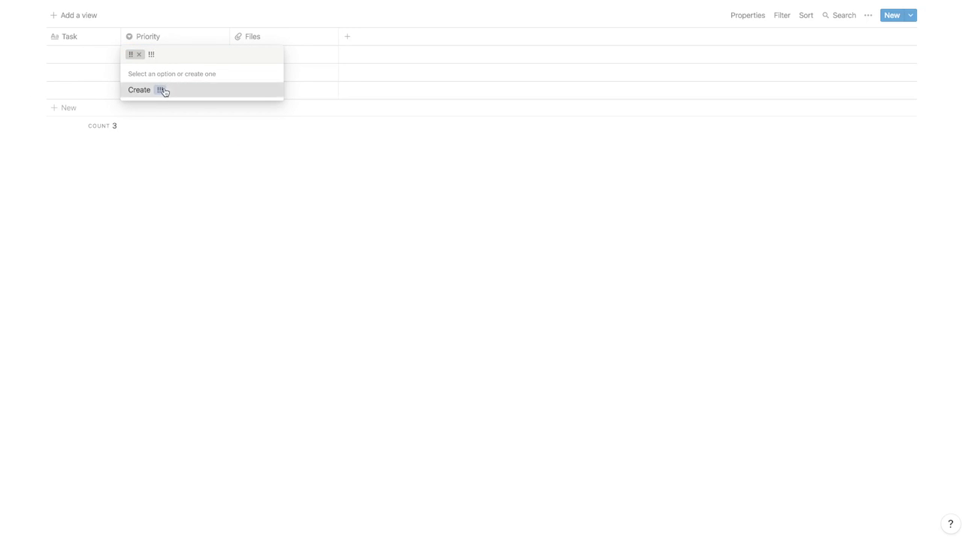
pyautogui.click(164, 90)
pyautogui.click(164, 57)
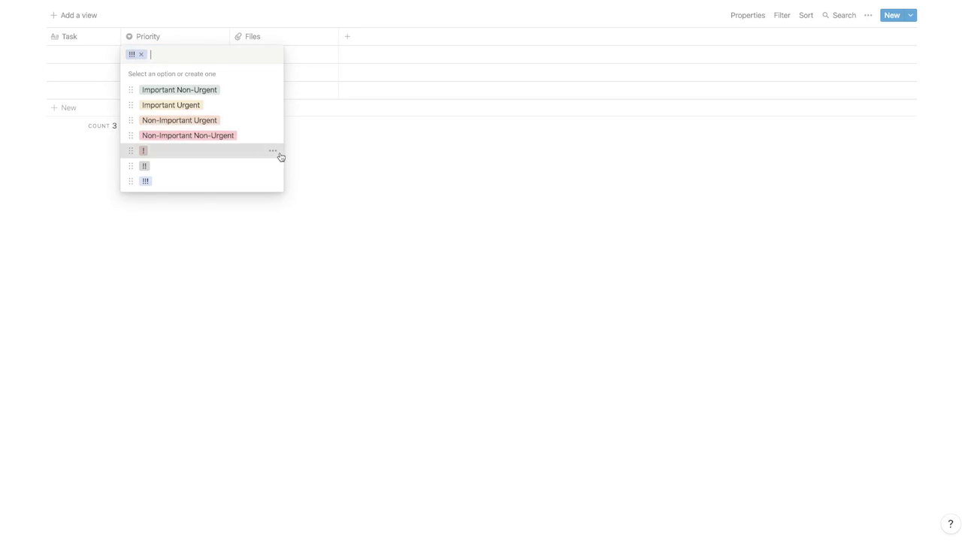
pyautogui.click(269, 150)
pyautogui.click(158, 59)
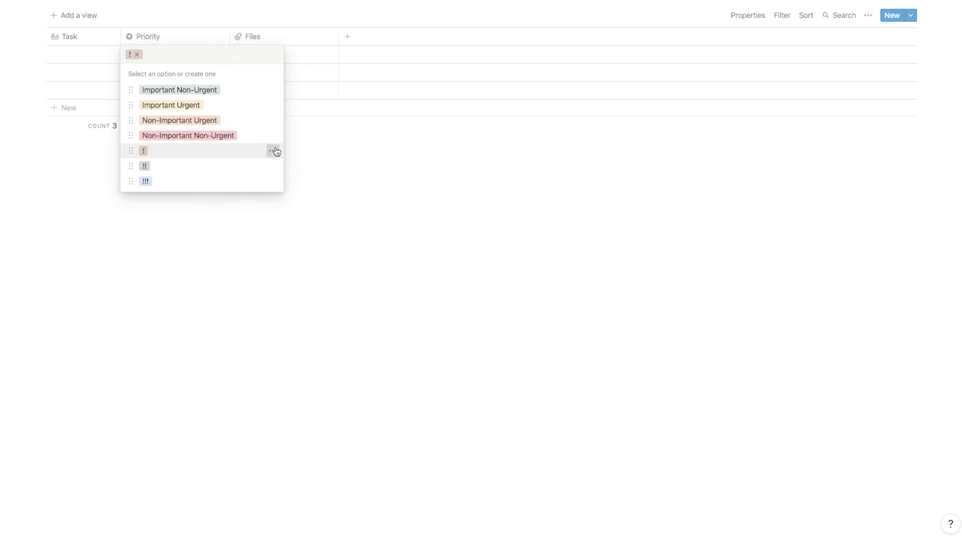
# - Colour the ! option yellow, !! orange and !!! red
pyautogui.click(273, 151)
pyautogui.click(269, 296)
pyautogui.press('Escape')
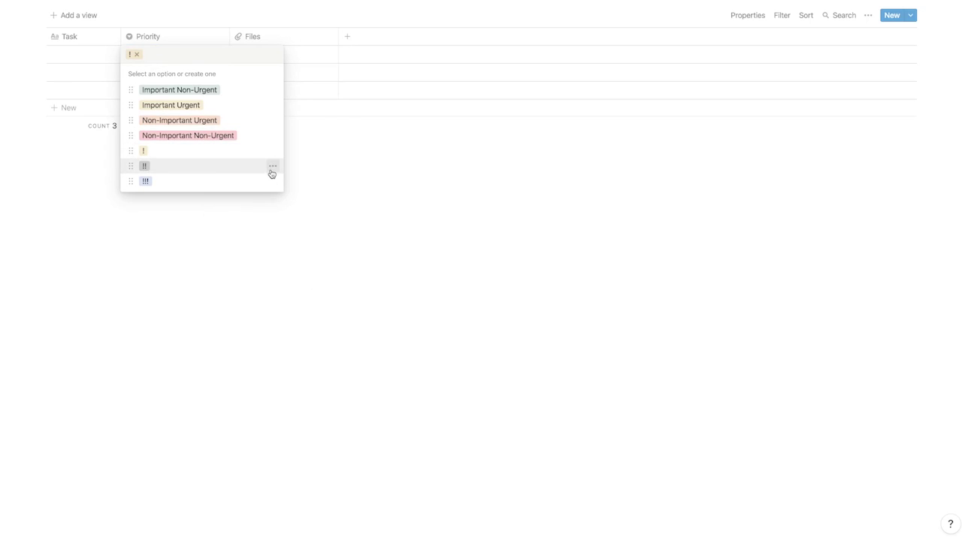
pyautogui.click(272, 167)
pyautogui.click(250, 295)
pyautogui.press('Escape')
pyautogui.click(273, 182)
pyautogui.click(247, 393)
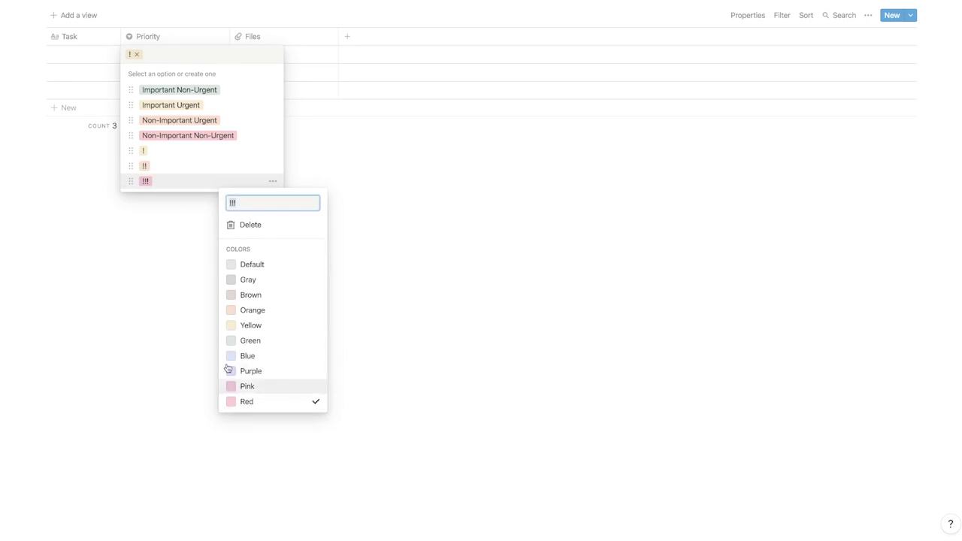
pyautogui.press('Escape')
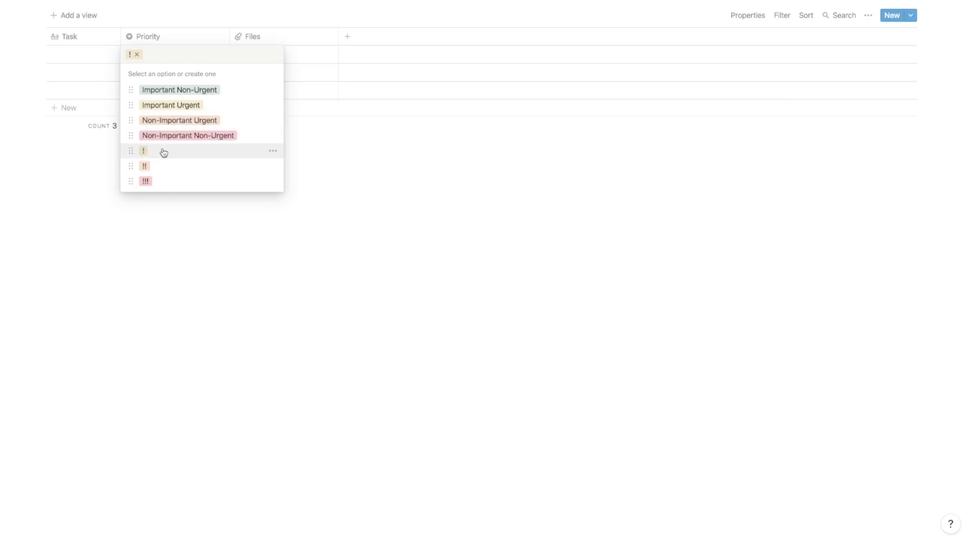
# - Delete the four importance/urgency Priority options
pyautogui.click(273, 135)
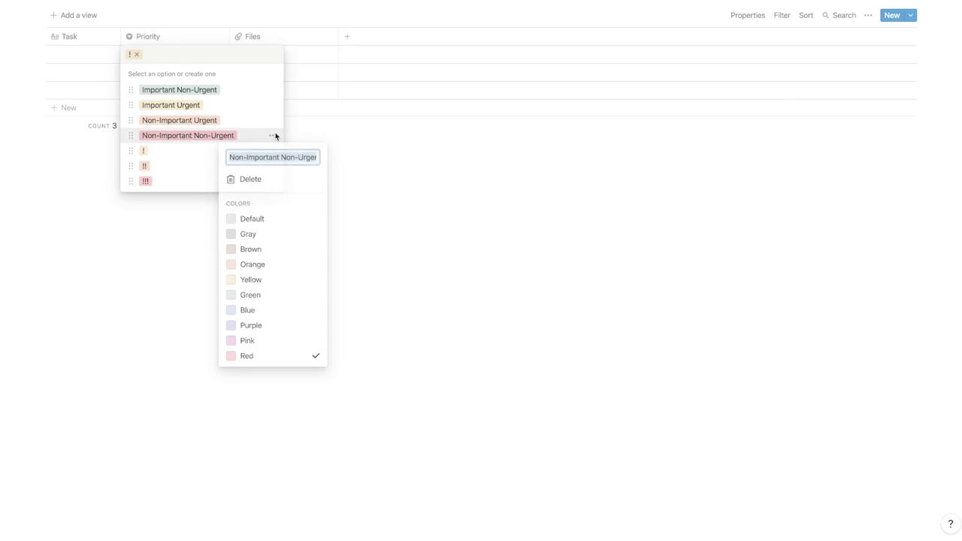
pyautogui.click(250, 179)
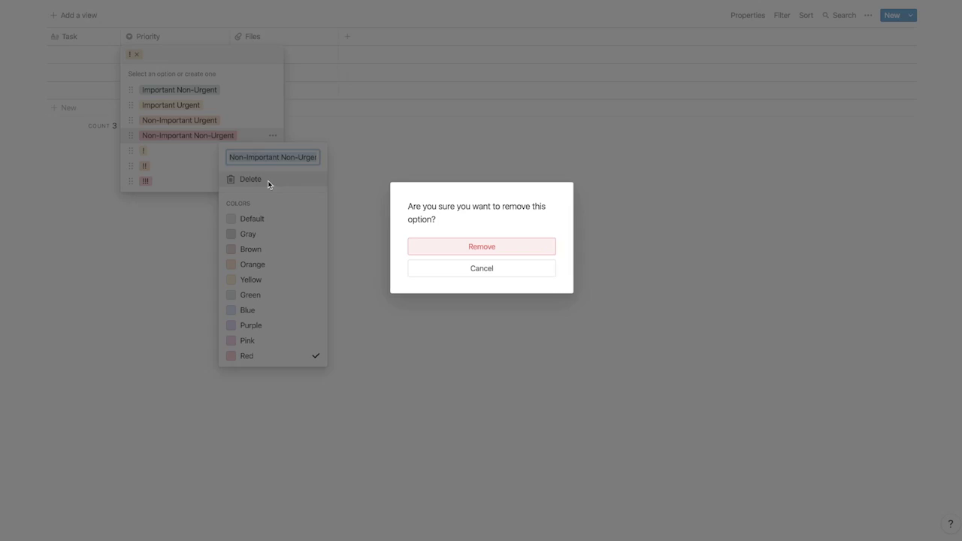
pyautogui.click(499, 246)
pyautogui.click(272, 121)
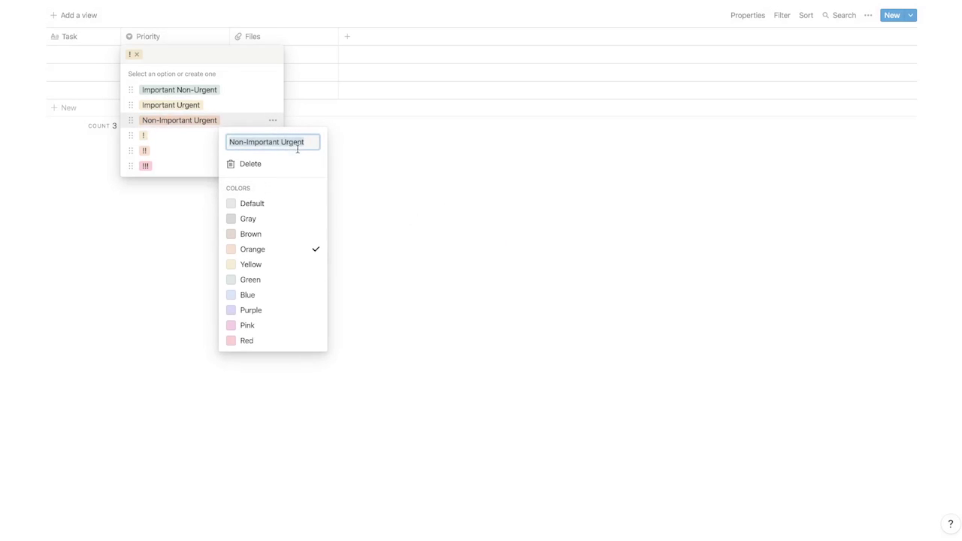
pyautogui.click(251, 164)
pyautogui.click(471, 247)
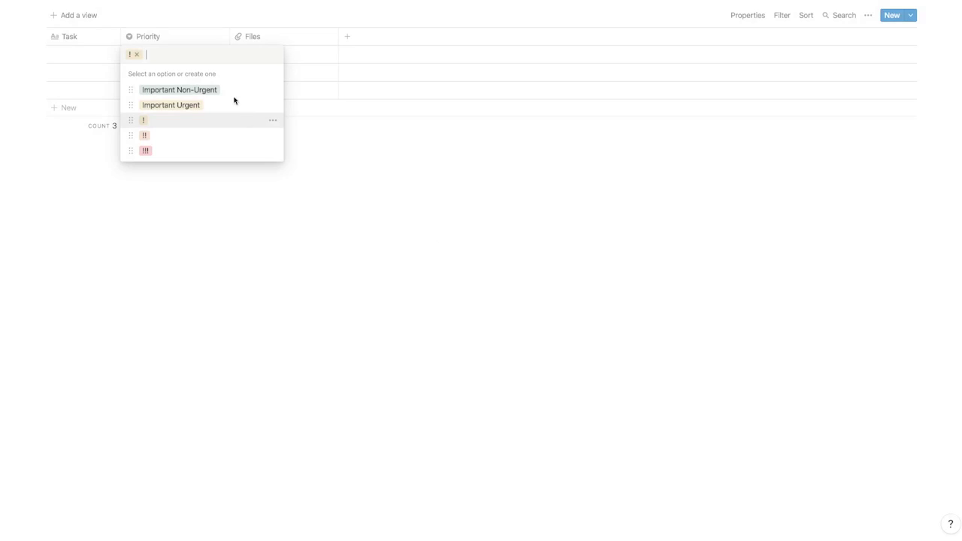
pyautogui.click(272, 106)
pyautogui.click(250, 149)
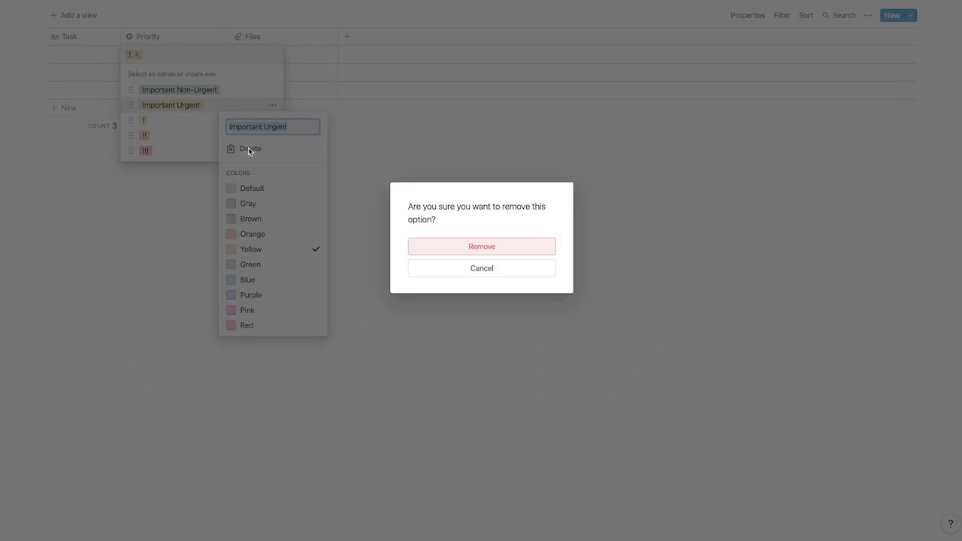
pyautogui.click(479, 244)
pyautogui.click(274, 90)
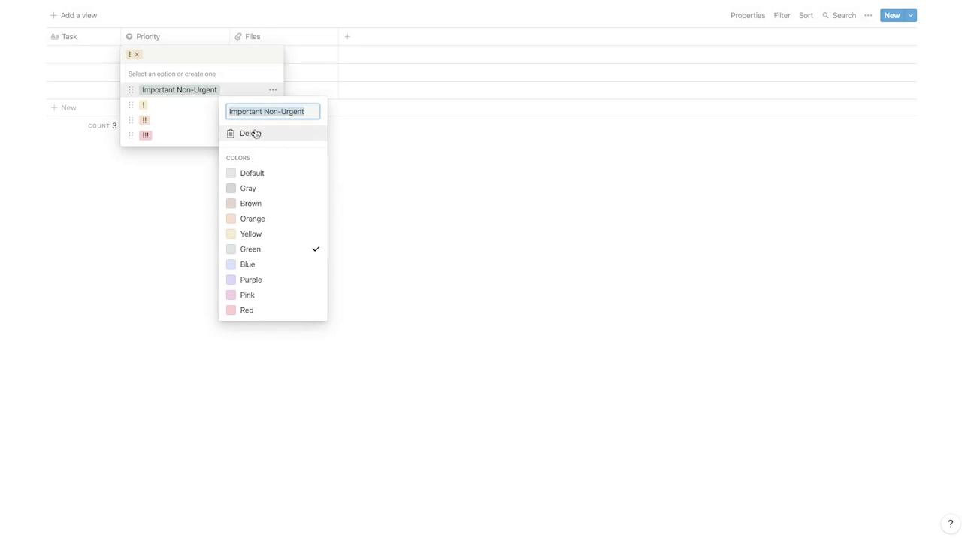
pyautogui.click(254, 134)
pyautogui.click(473, 246)
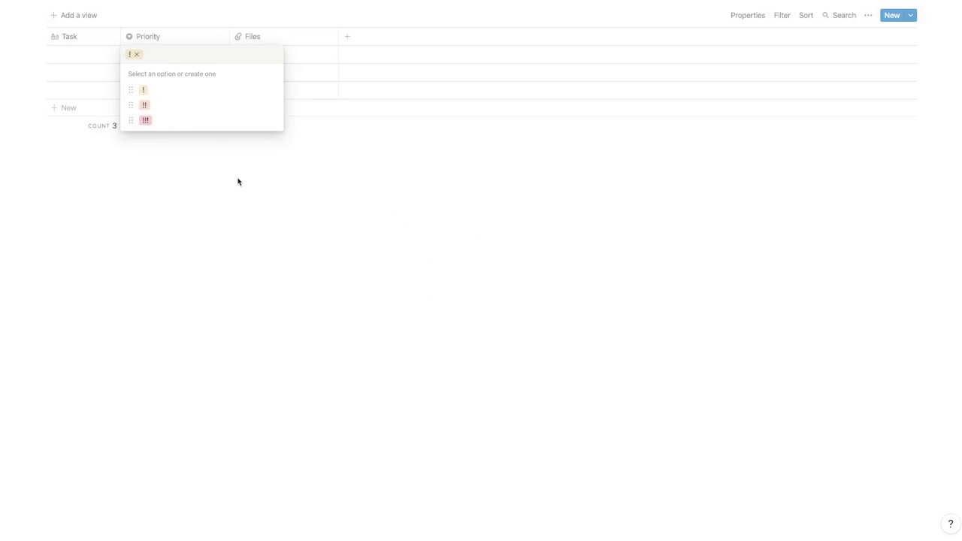
pyautogui.press('Escape')
# - Remove the ! priority from the first task
pyautogui.click(157, 59)
pyautogui.press('Escape')
pyautogui.click(157, 56)
pyautogui.click(139, 56)
pyautogui.press('Escape')
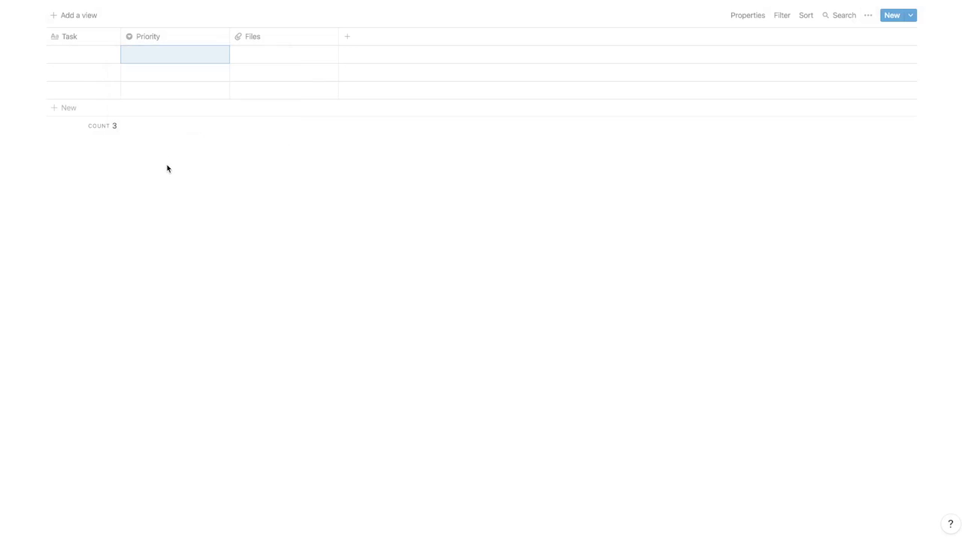
# - Turn the Files column into a narrower checkbox column named Complete?
pyautogui.click(305, 36)
pyautogui.moveTo(311, 97)
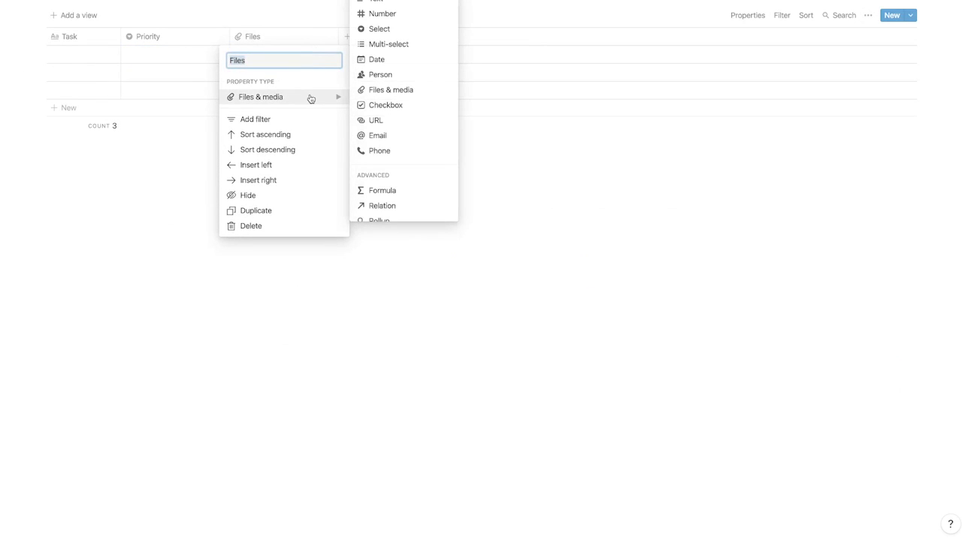
pyautogui.click(368, 104)
pyautogui.click(249, 37)
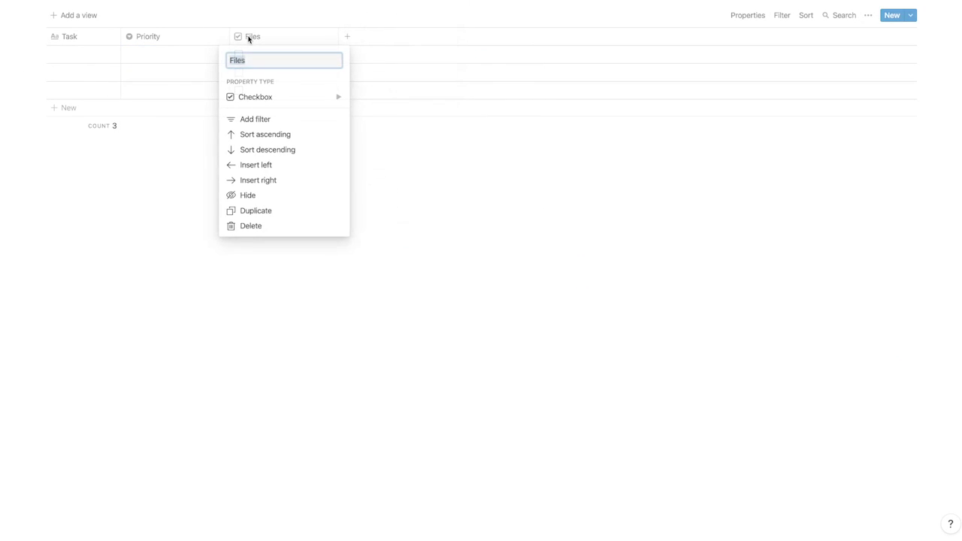
pyautogui.write('Complete?')
pyautogui.press('Return')
pyautogui.moveTo(339, 32); pyautogui.dragTo(228, 36)
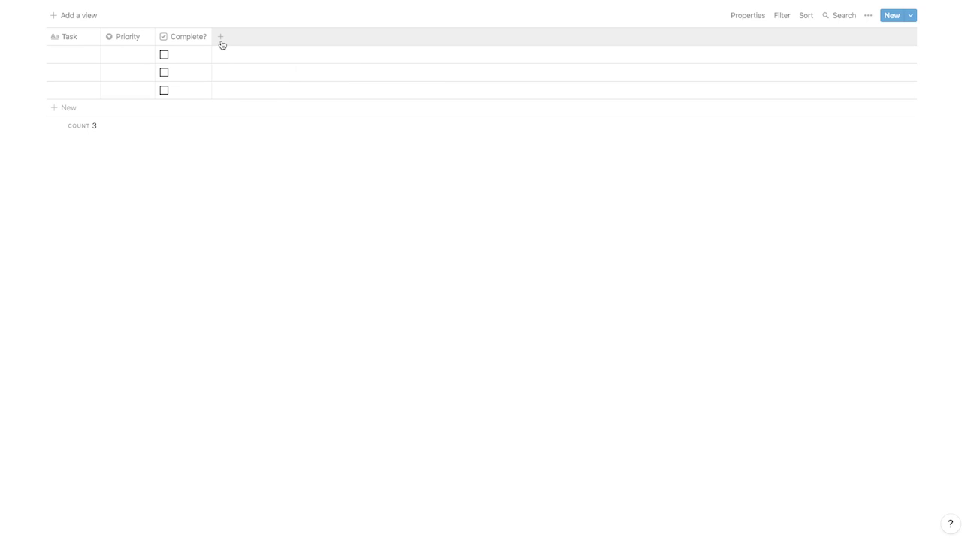
# - Add a narrow Date property column named Do Date
pyautogui.click(221, 38)
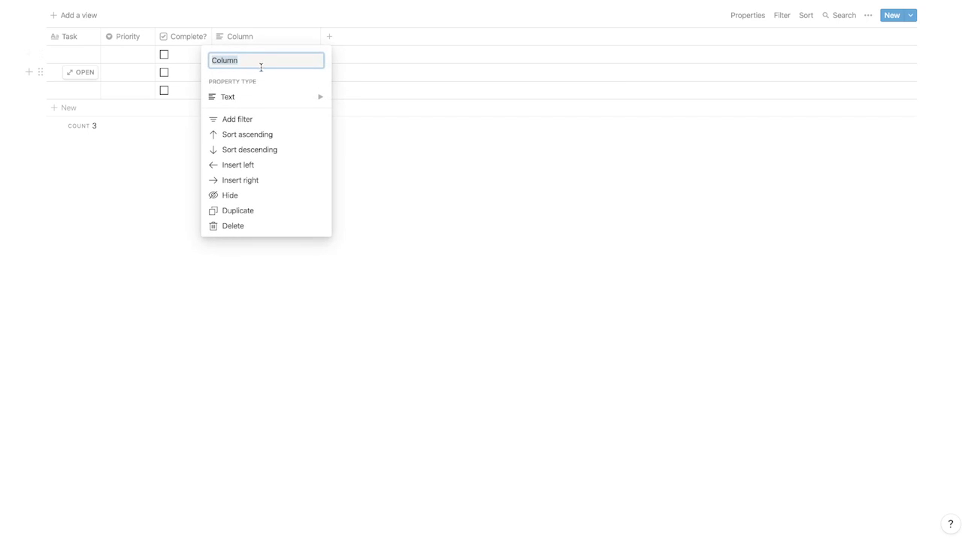
pyautogui.moveTo(291, 102)
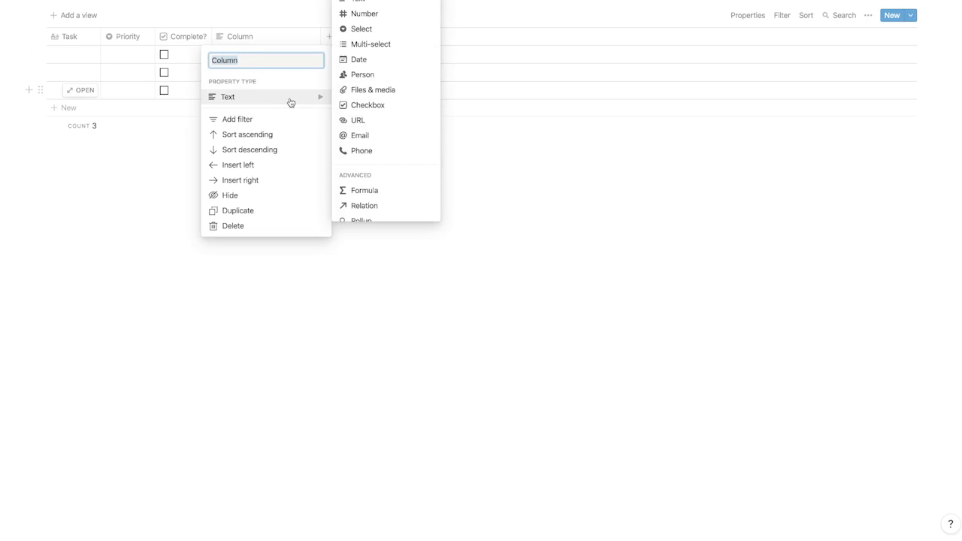
pyautogui.click(382, 59)
pyautogui.click(265, 36)
pyautogui.write('Do Date')
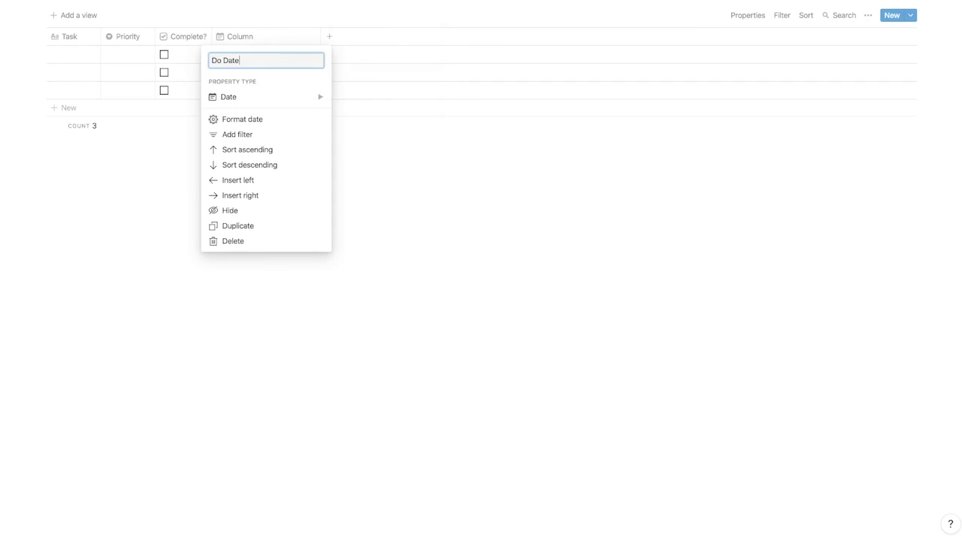
pyautogui.press('Return')
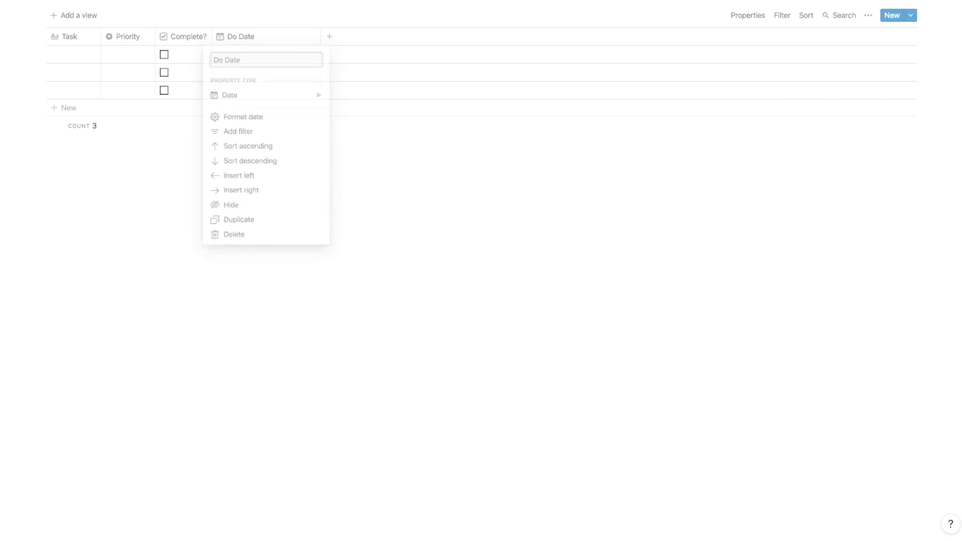
pyautogui.moveTo(319, 38); pyautogui.dragTo(284, 39)
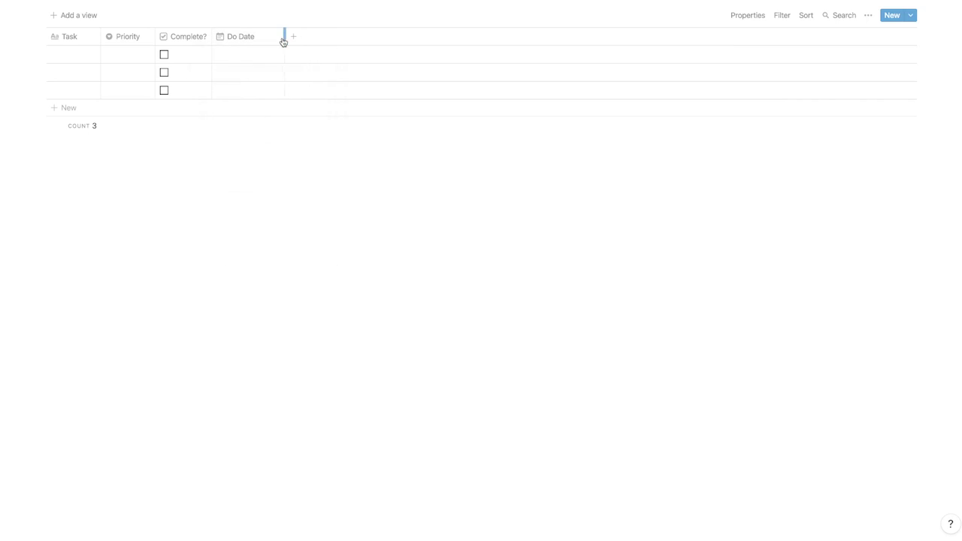
# - Add a Date property column named Due Date and slightly widen Do Date
pyautogui.click(289, 38)
pyautogui.moveTo(328, 101)
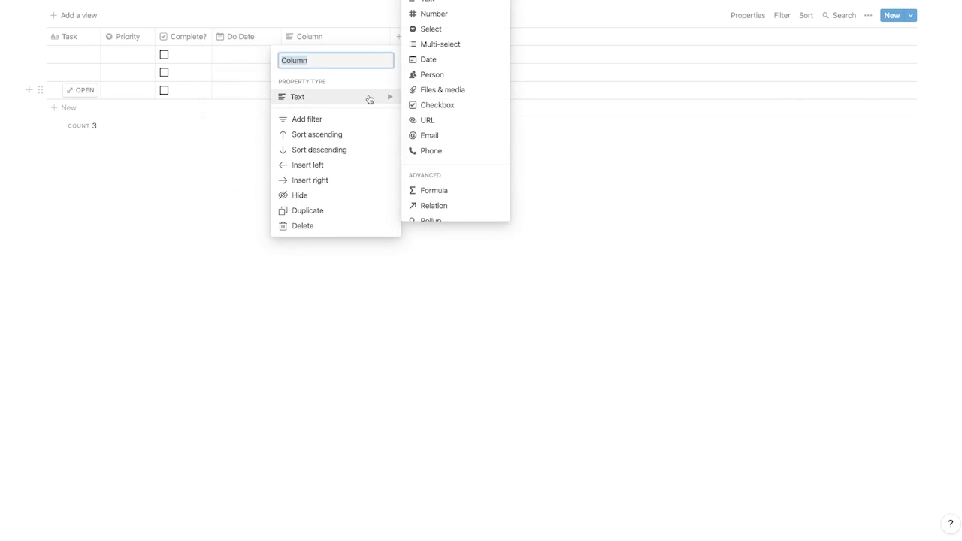
pyautogui.click(444, 59)
pyautogui.click(350, 37)
pyautogui.write('Due Da')
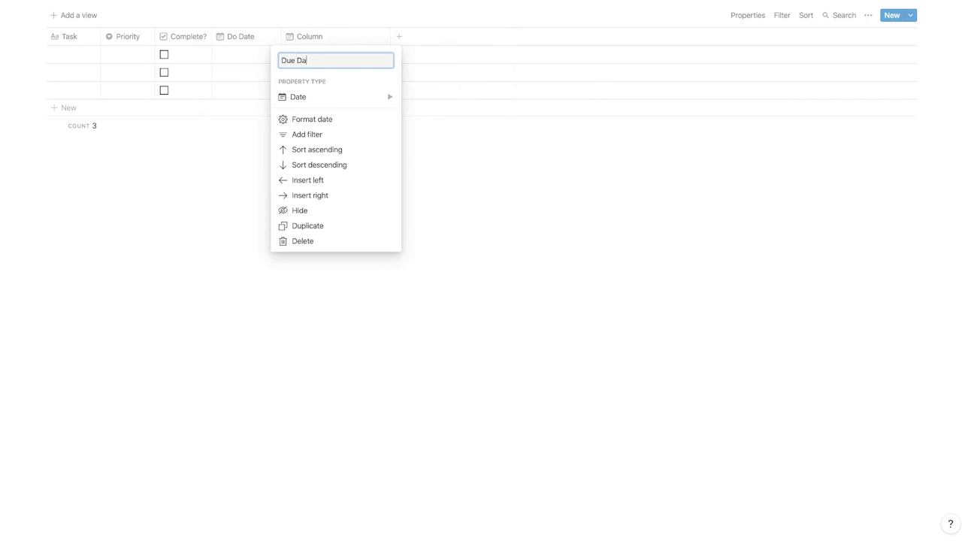
pyautogui.write('te')
pyautogui.press('Return')
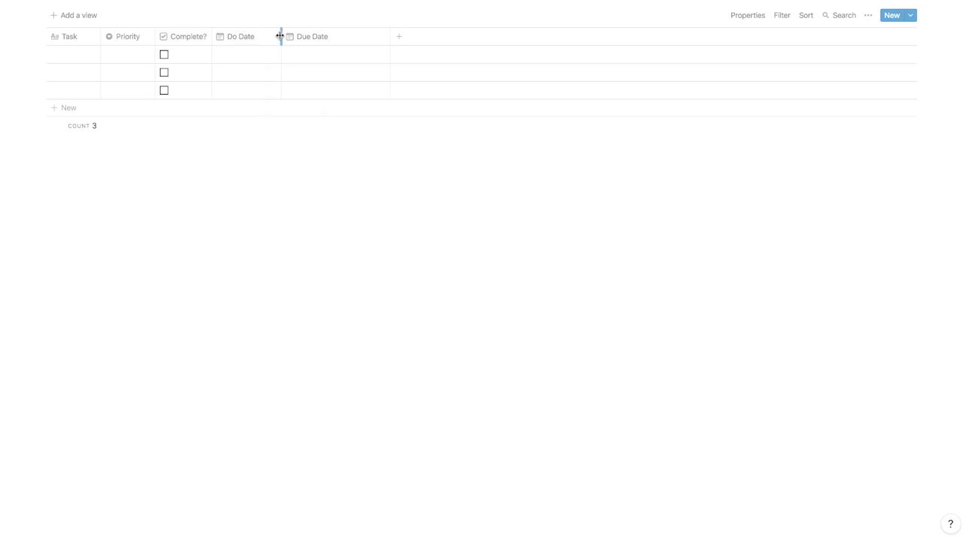
pyautogui.moveTo(279, 36); pyautogui.dragTo(284, 36)
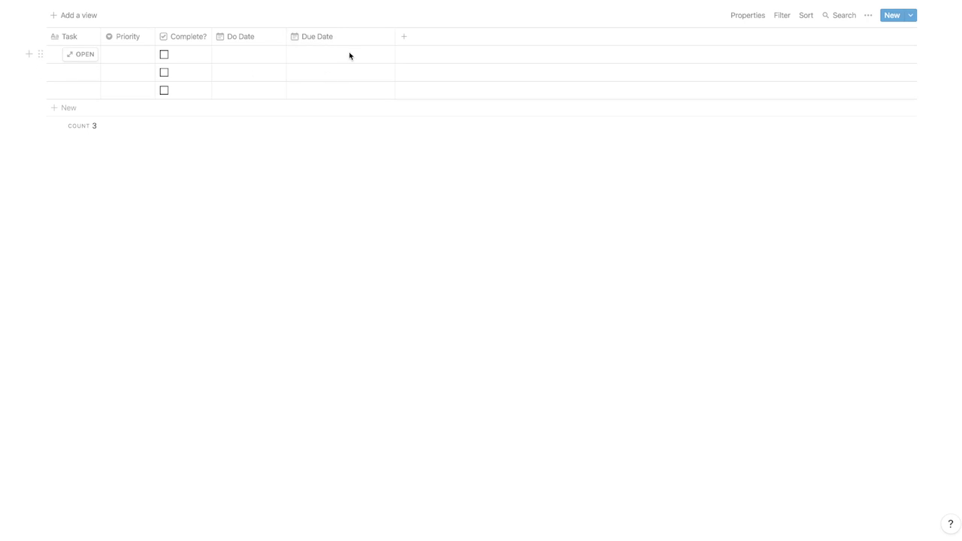
# - Set the first task's Do Date to Sep 24, 2020
pyautogui.click(240, 60)
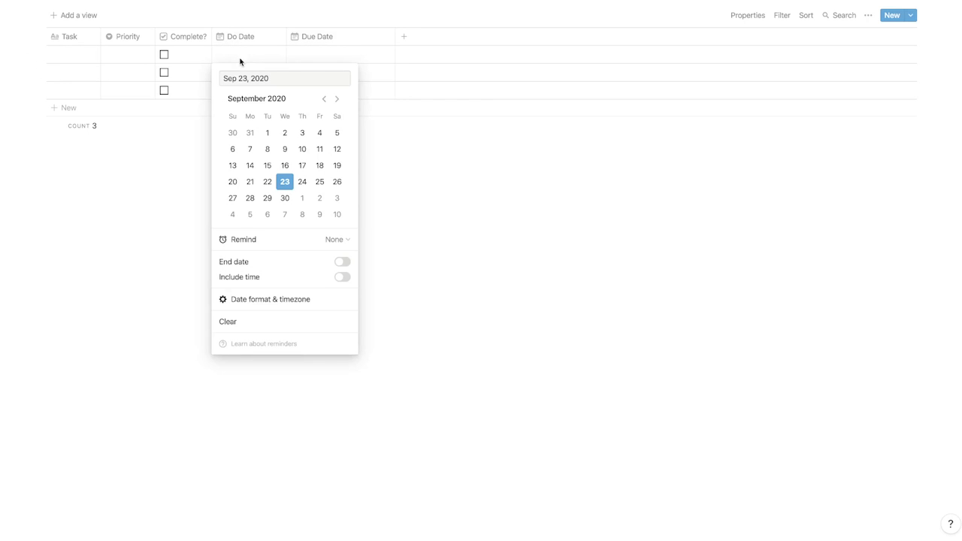
pyautogui.click(303, 184)
pyautogui.click(393, 173)
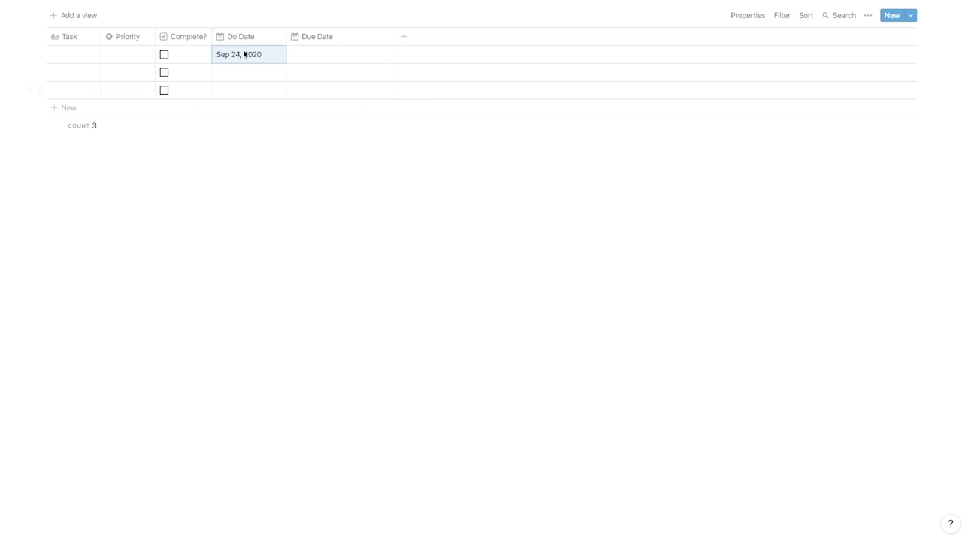
# - Set the first task's Due Date to Sep 26, 2020
pyautogui.click(321, 58)
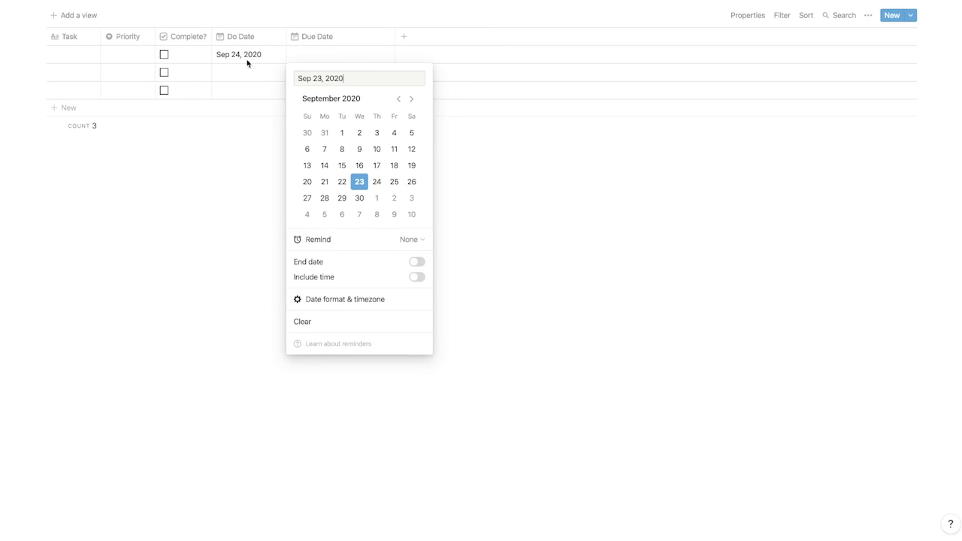
pyautogui.click(411, 182)
pyautogui.click(219, 138)
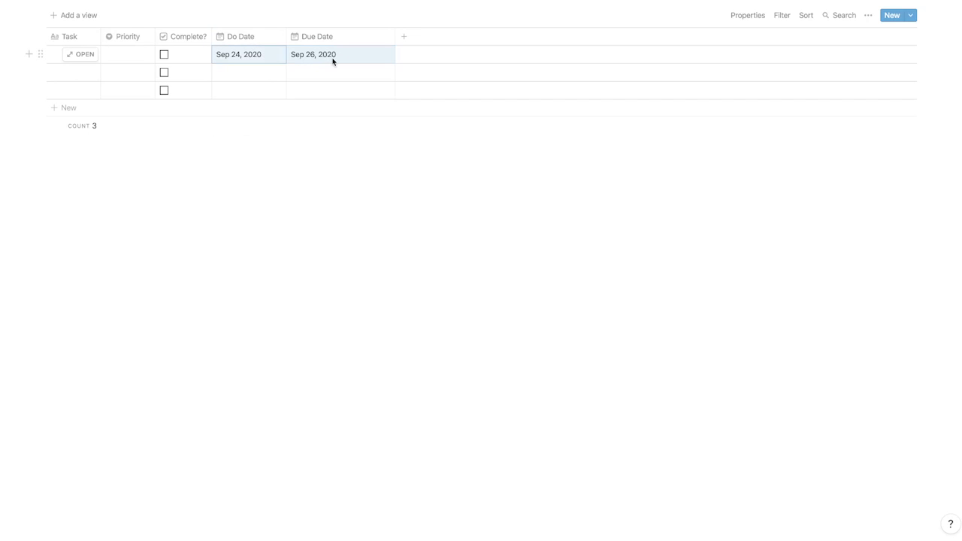
pyautogui.click(298, 71)
pyautogui.press('Escape')
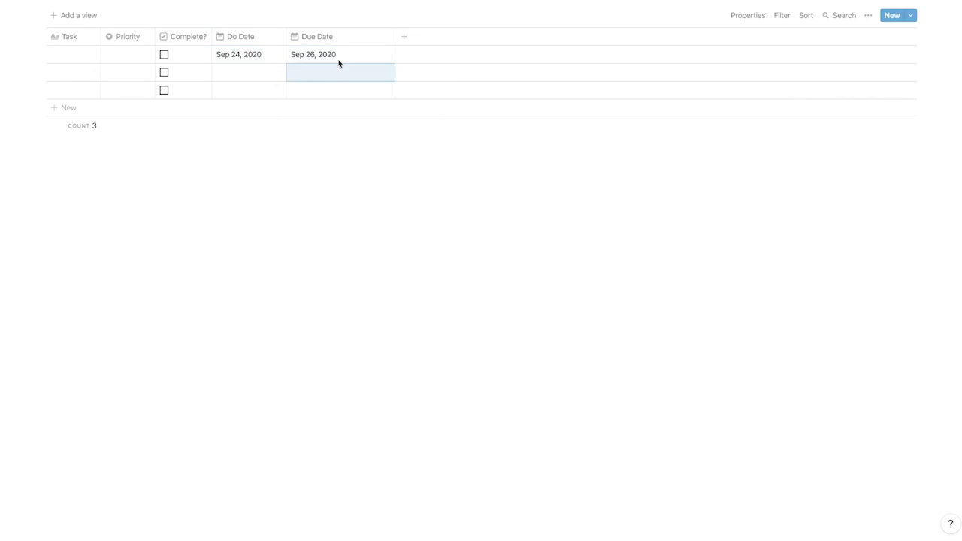
pyautogui.click(338, 60)
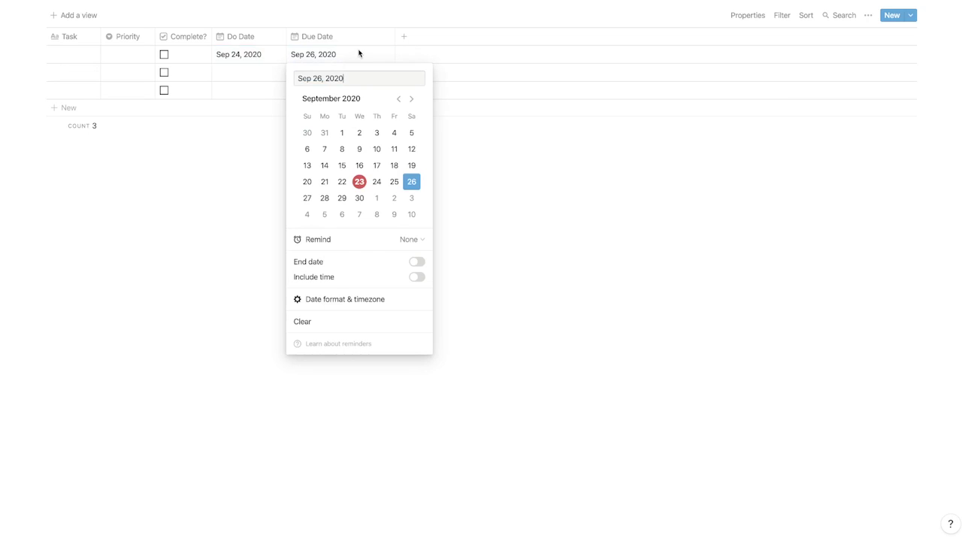
pyautogui.press('Escape')
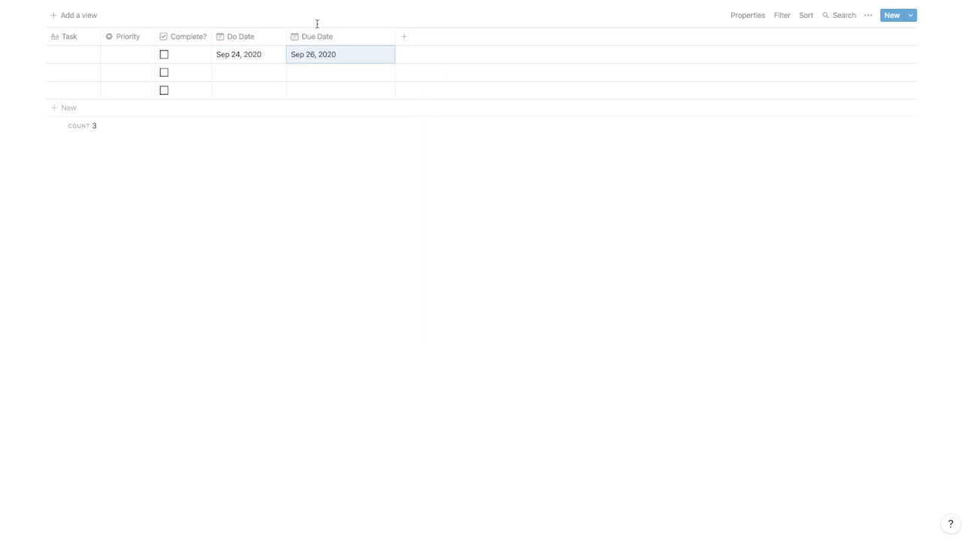
pyautogui.click(225, 55)
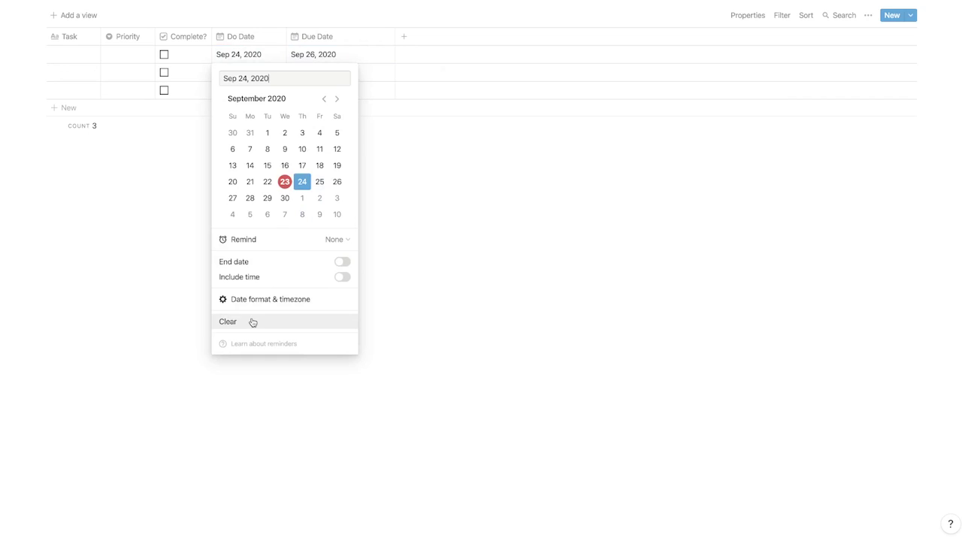
# - Add an on-day-of-event reminder and 5:00 AM time to the Do Date, then widen its column
pyautogui.click(344, 241)
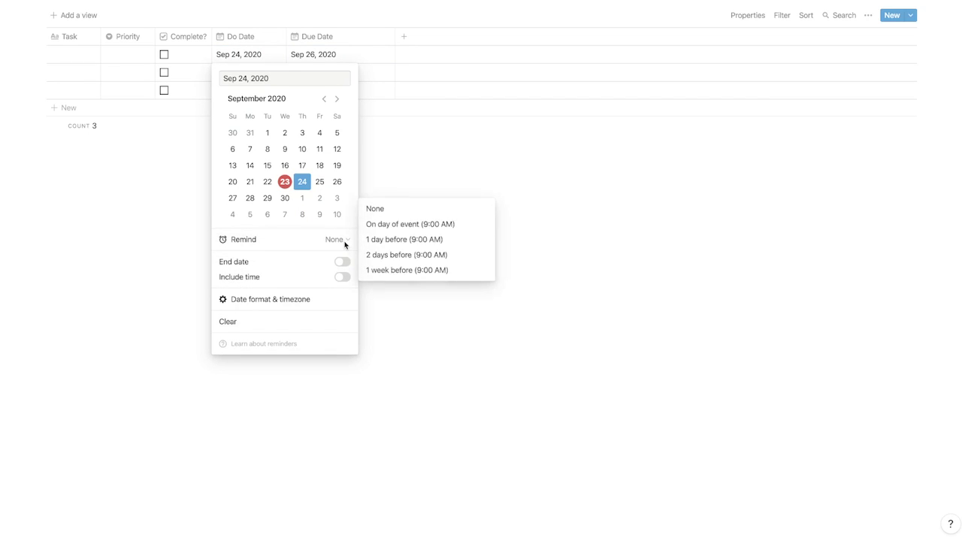
pyautogui.click(391, 226)
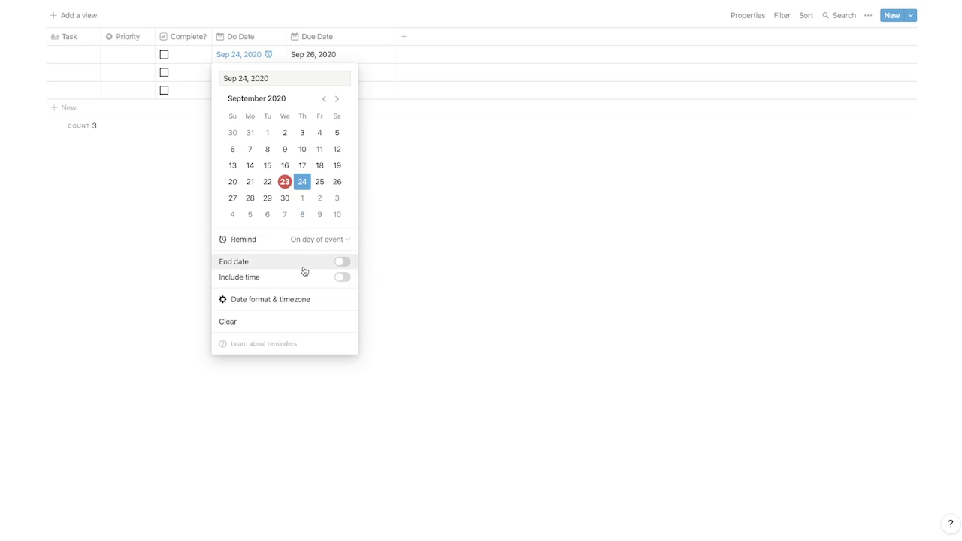
pyautogui.click(342, 276)
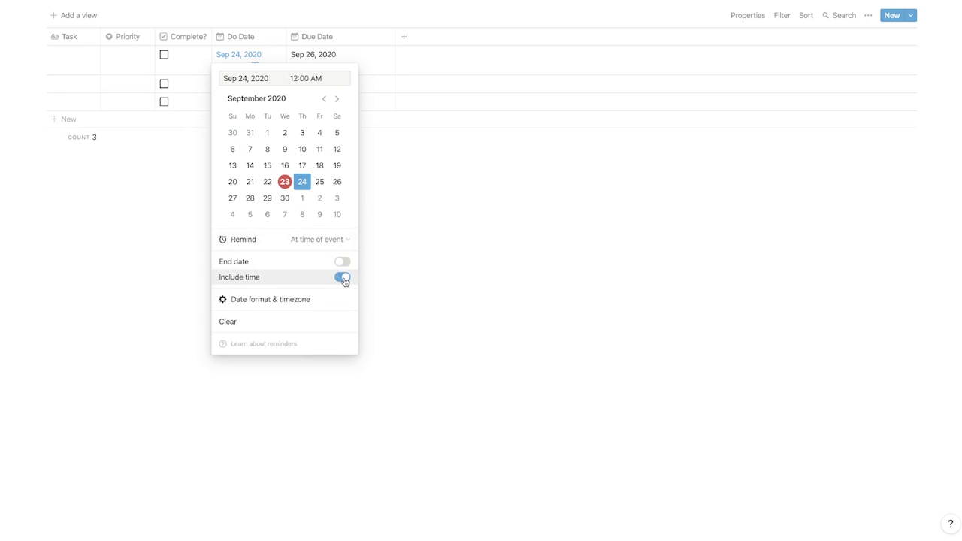
pyautogui.doubleClick(293, 79)
pyautogui.write('5')
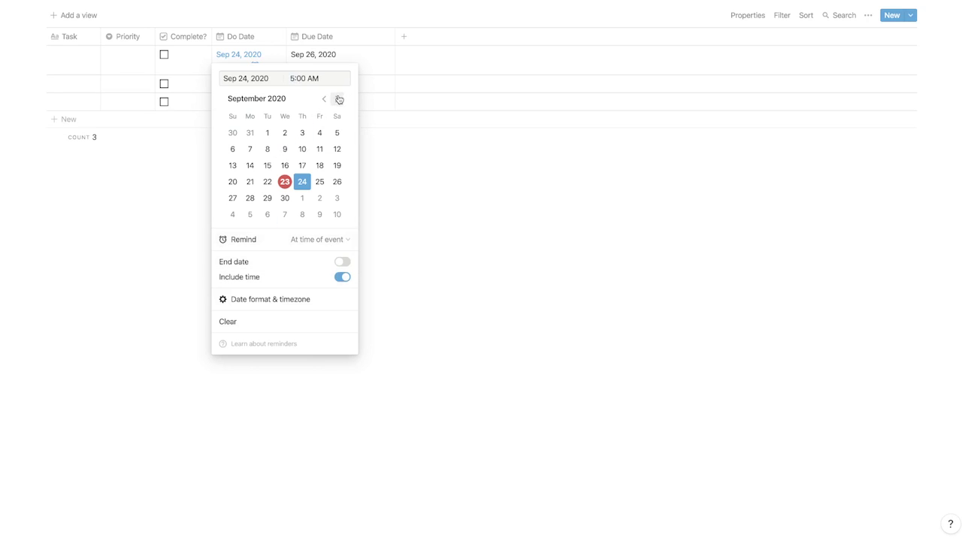
pyautogui.click(382, 148)
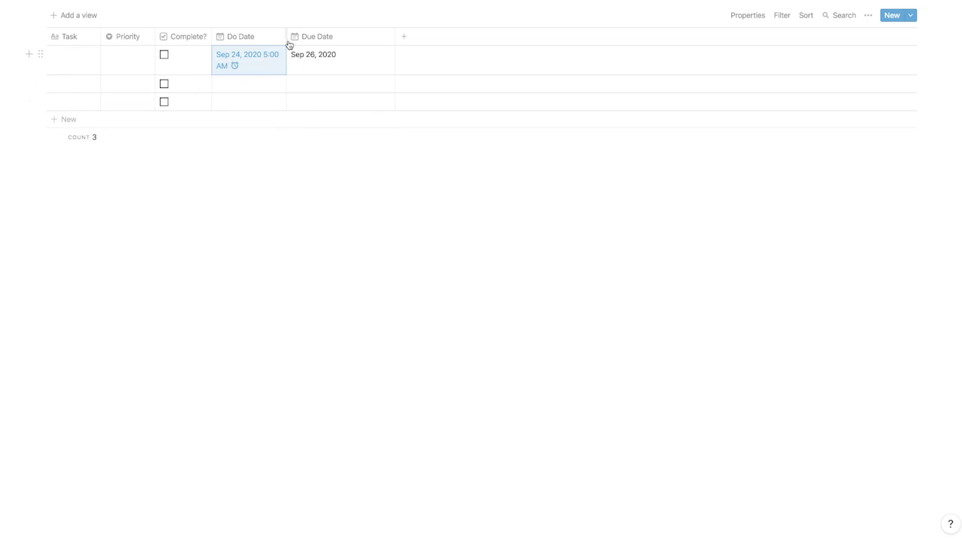
pyautogui.moveTo(287, 36); pyautogui.dragTo(311, 37)
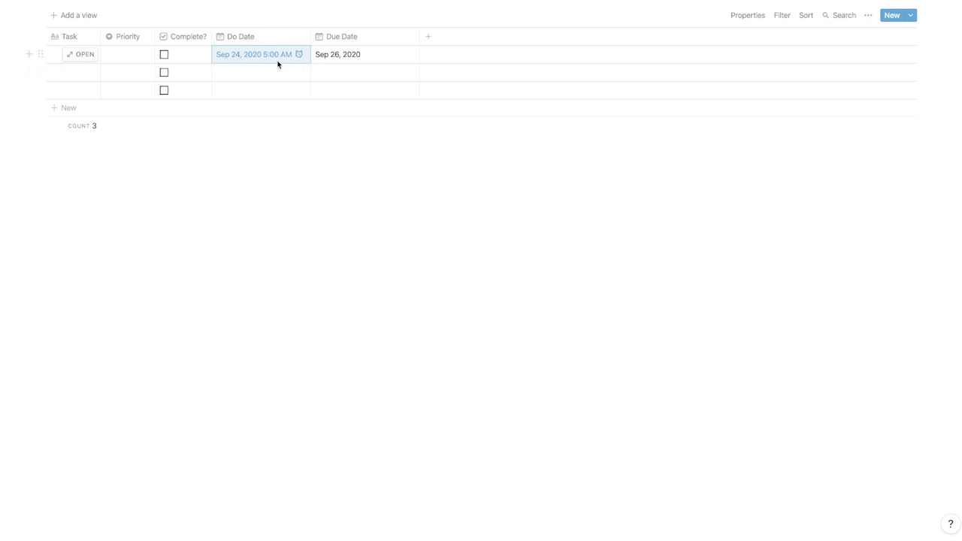
# - Clear the first task's Do Date and Due Date
pyautogui.moveTo(283, 62); pyautogui.dragTo(349, 57)
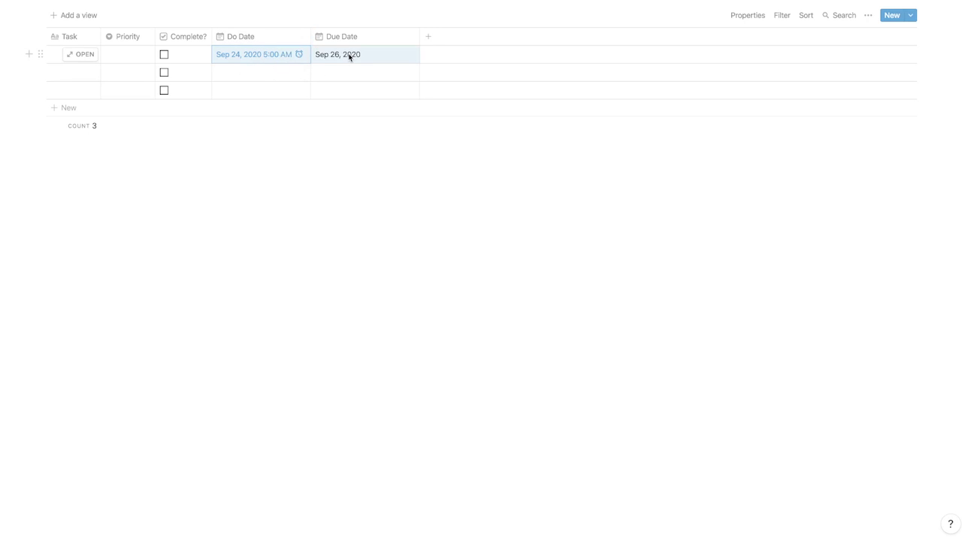
pyautogui.press('Delete')
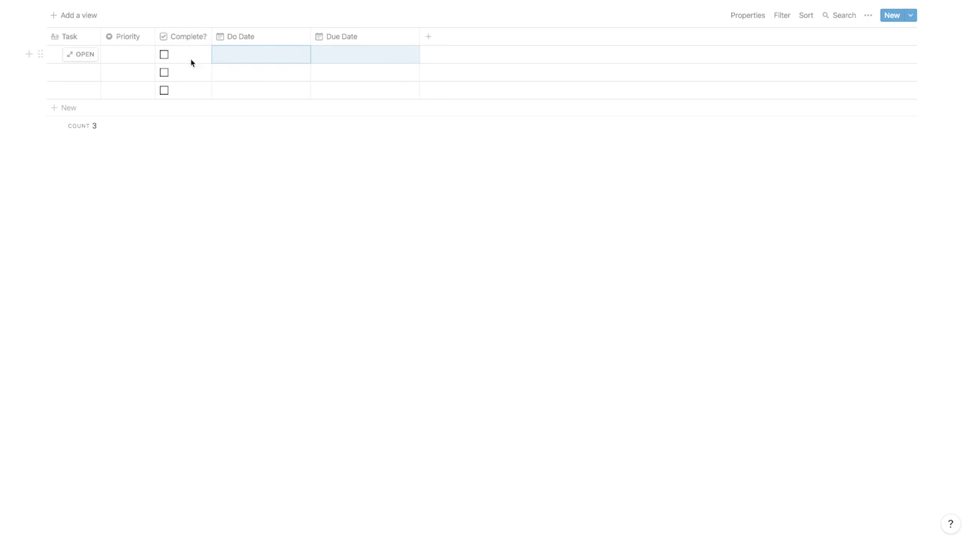
pyautogui.press('Escape')
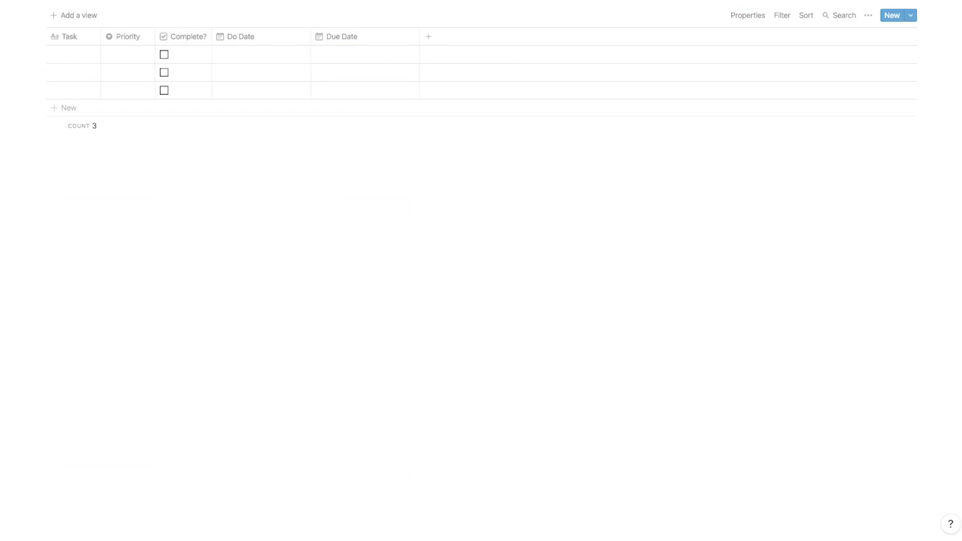
# - Add a List view of the to-do database
pyautogui.click(91, 17)
pyautogui.click(93, 157)
pyautogui.click(107, 224)
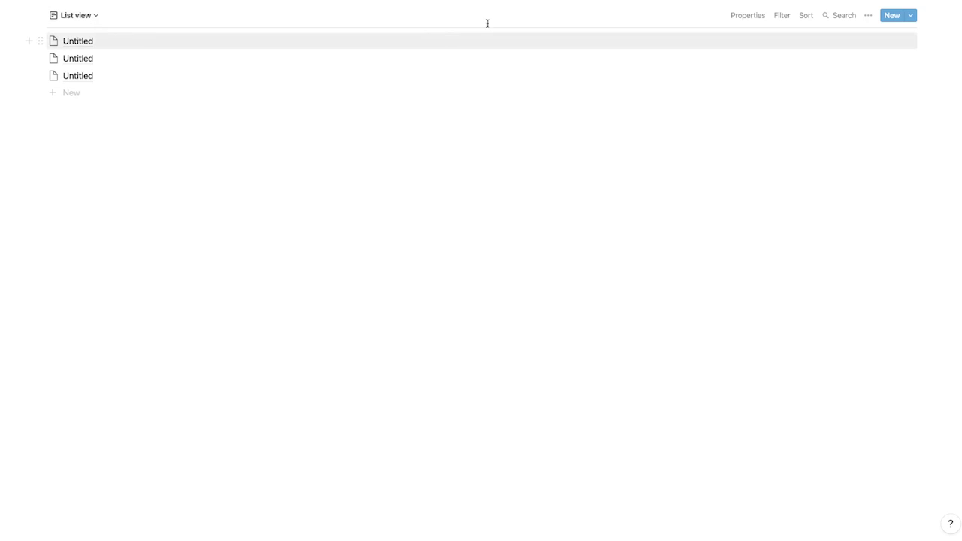
# - Show the Complete?, Do Date and Due Date properties in the List view
pyautogui.click(752, 20)
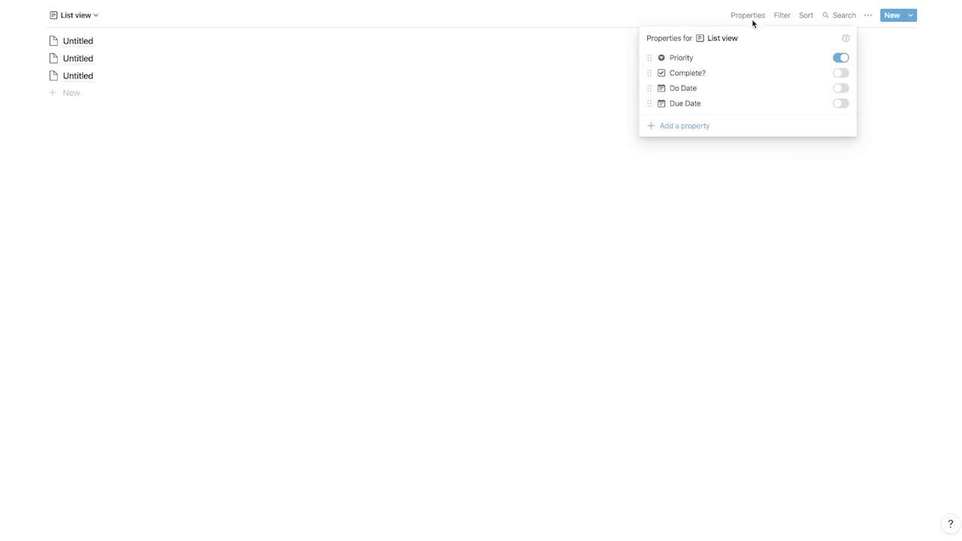
pyautogui.click(841, 73)
pyautogui.click(841, 88)
pyautogui.click(841, 103)
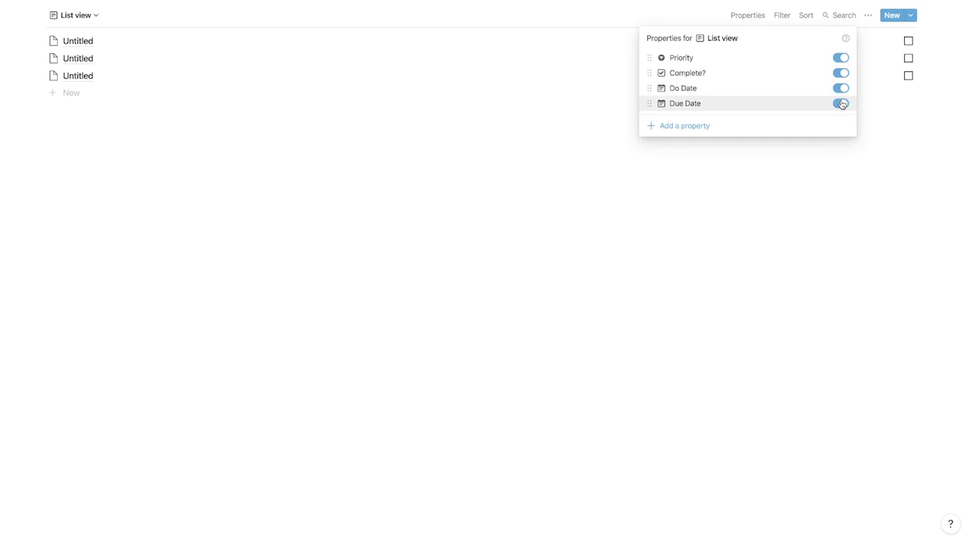
pyautogui.click(766, 193)
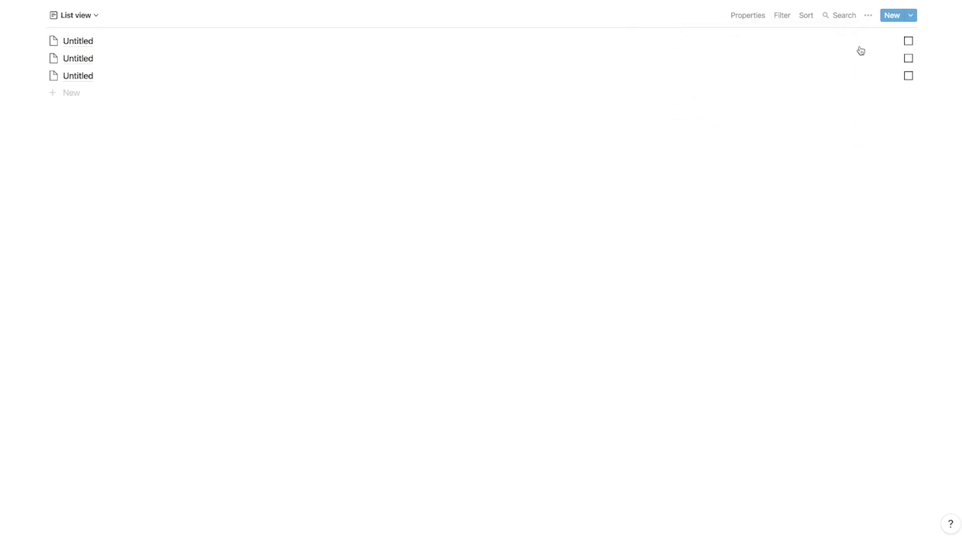
# - Give the first task's page a crown icon
pyautogui.click(85, 42)
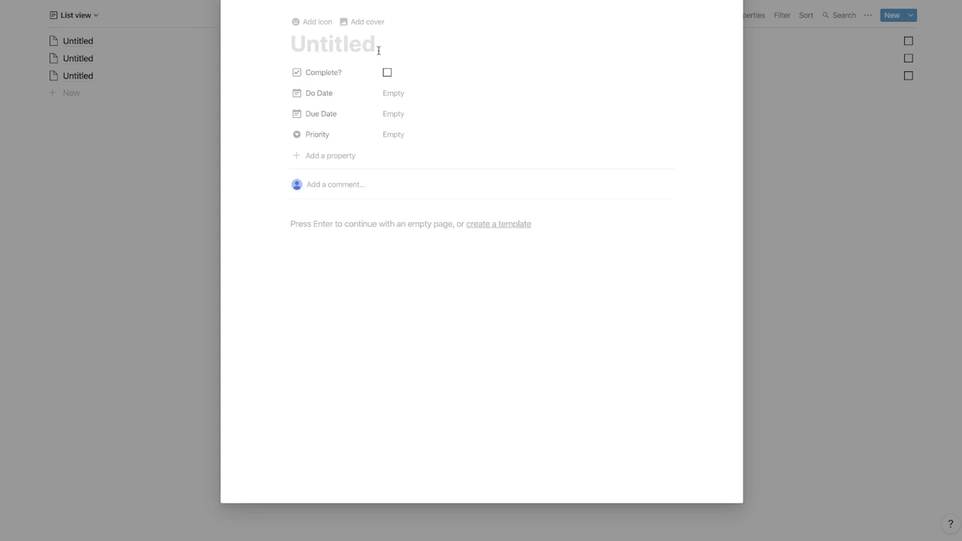
pyautogui.click(309, 21)
pyautogui.click(301, 78)
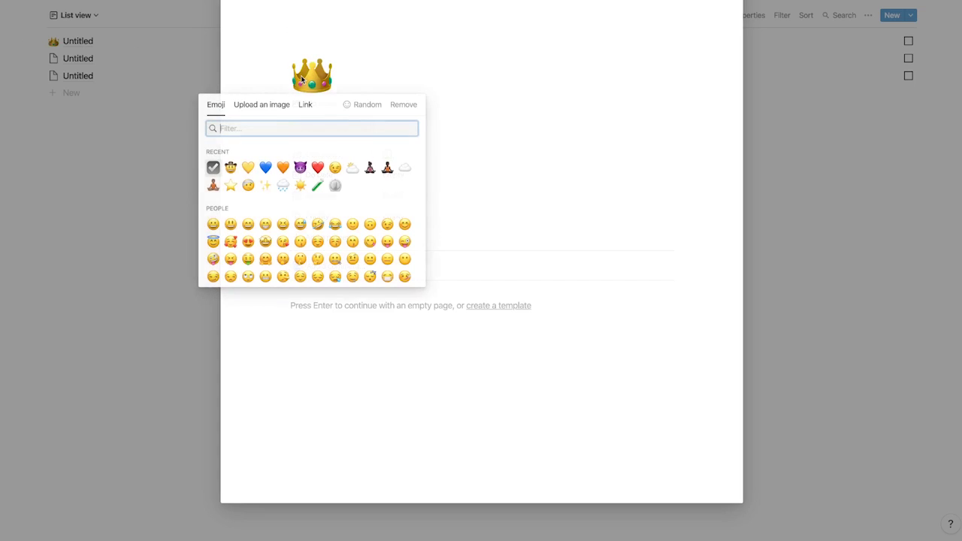
pyautogui.click(179, 61)
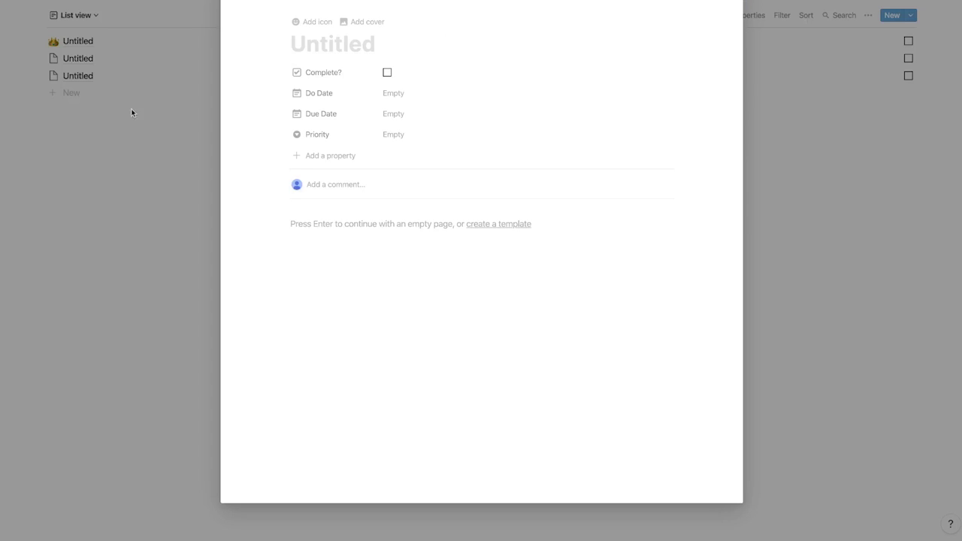
pyautogui.click(91, 167)
pyautogui.click(909, 16)
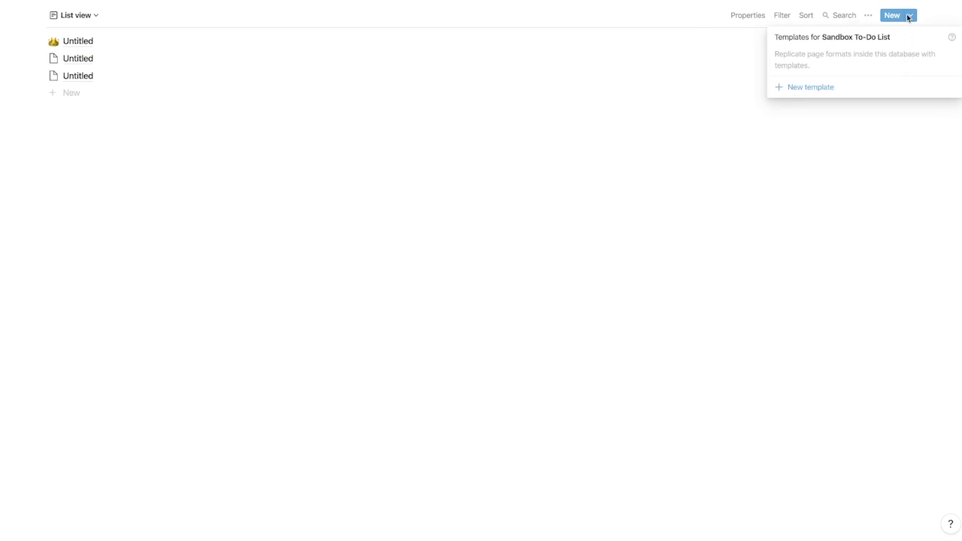
# - Create a new page template titled 'New Task' with a check-mark icon
pyautogui.click(822, 85)
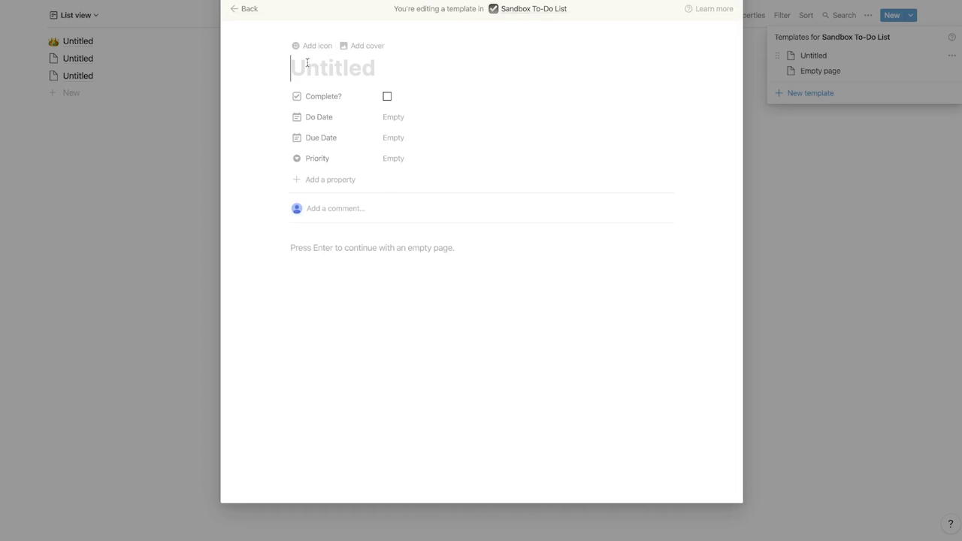
pyautogui.click(304, 45)
pyautogui.click(312, 95)
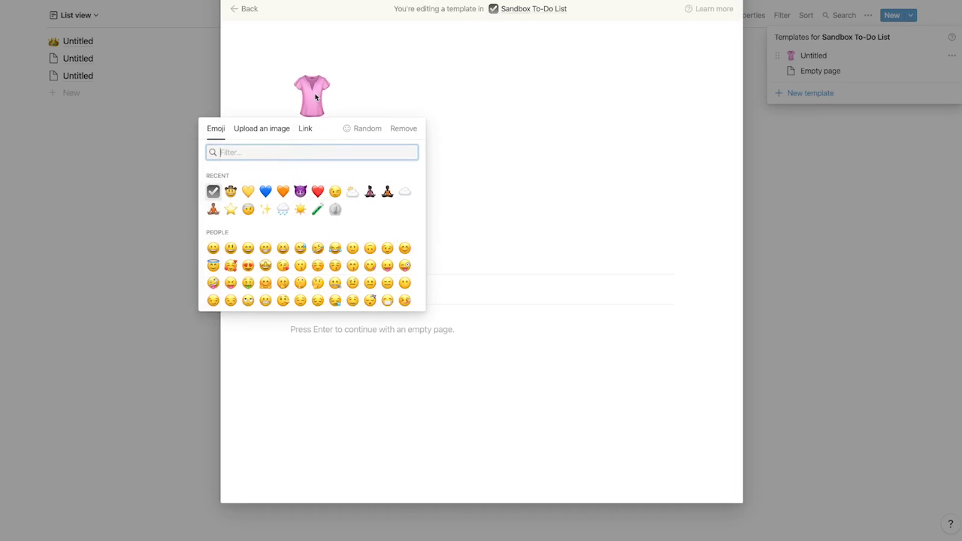
pyautogui.click(214, 193)
pyautogui.click(327, 148)
pyautogui.write('New TAs')
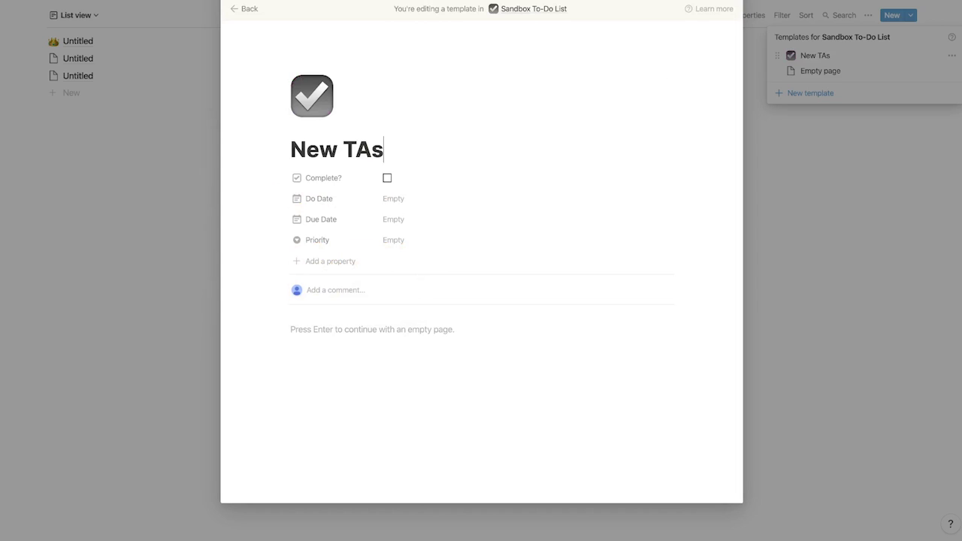
pyautogui.press('BackSpace')
pyautogui.press('BackSpace')
pyautogui.write('ask')
# - Set the template's Do Date to Sep 24, 2020 and Due Date to Sep 25, 2020
pyautogui.click(393, 199)
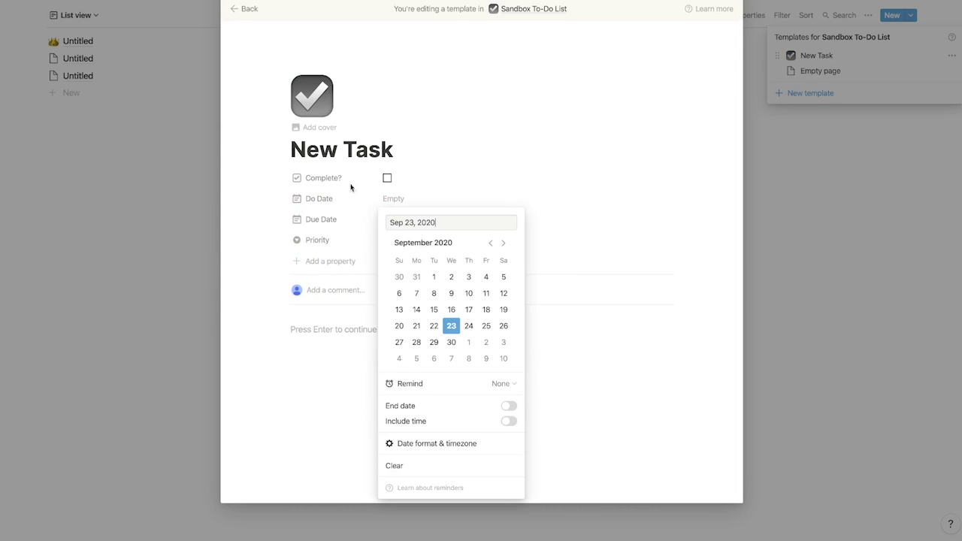
pyautogui.click(411, 182)
pyautogui.click(406, 199)
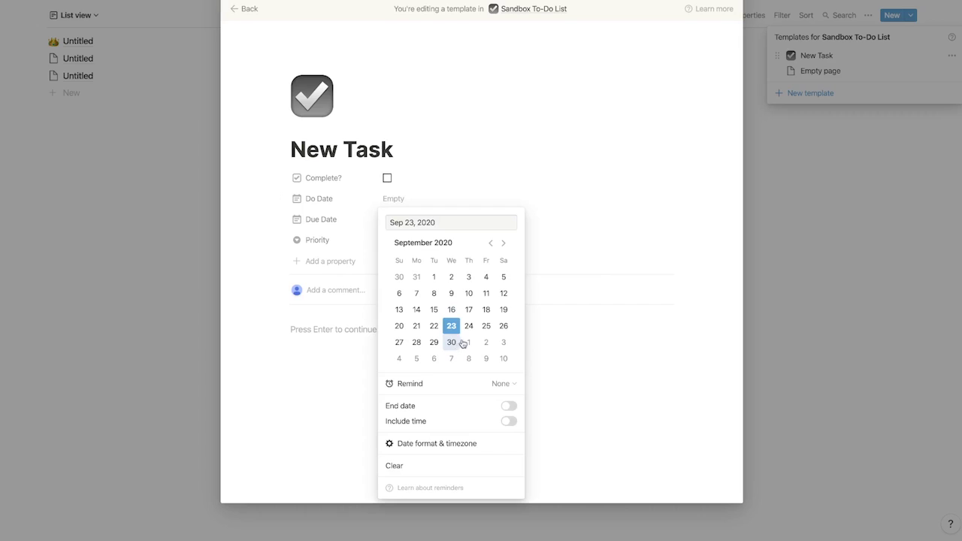
pyautogui.click(469, 326)
pyautogui.click(435, 164)
pyautogui.click(406, 219)
pyautogui.click(486, 346)
pyautogui.click(462, 128)
# - Set the template's Priority to the single '!' option
pyautogui.click(393, 244)
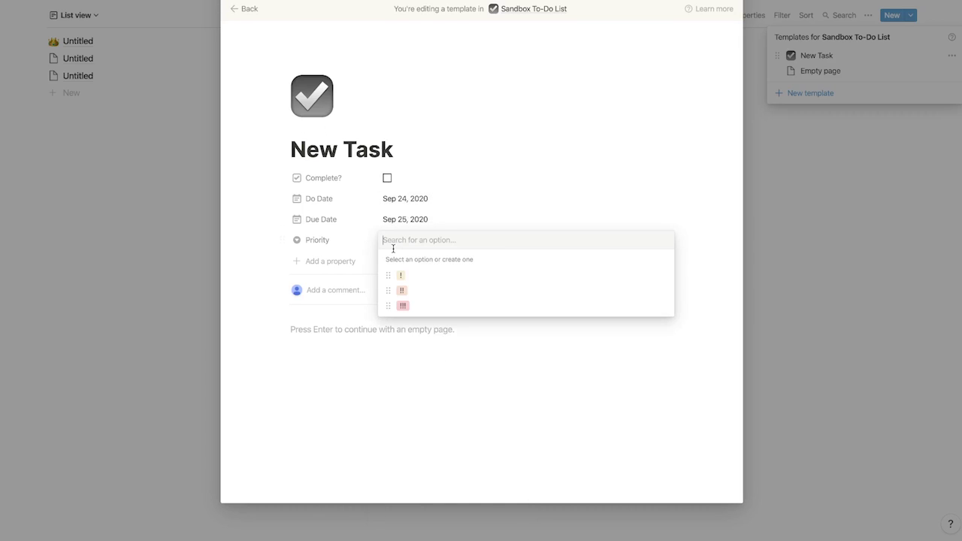
pyautogui.click(406, 291)
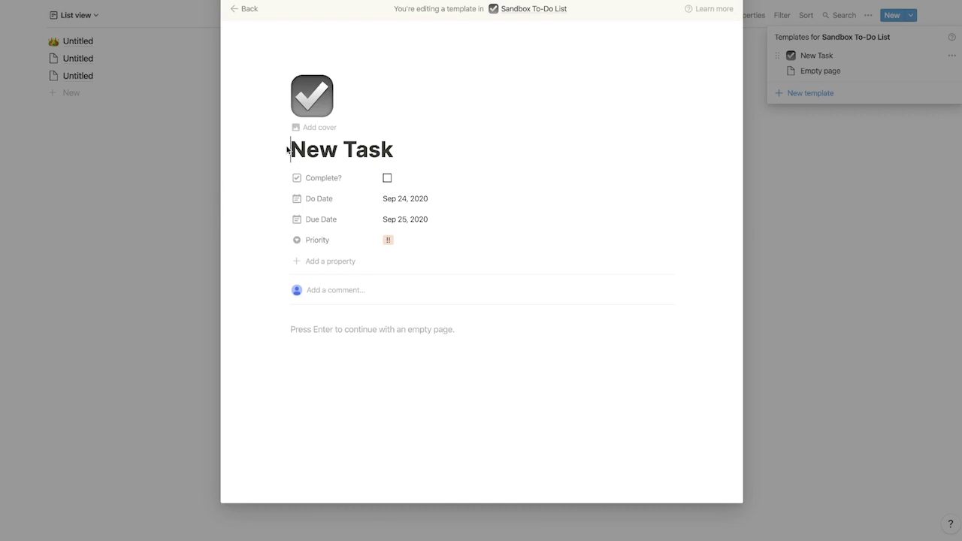
pyautogui.moveTo(291, 151); pyautogui.dragTo(397, 157)
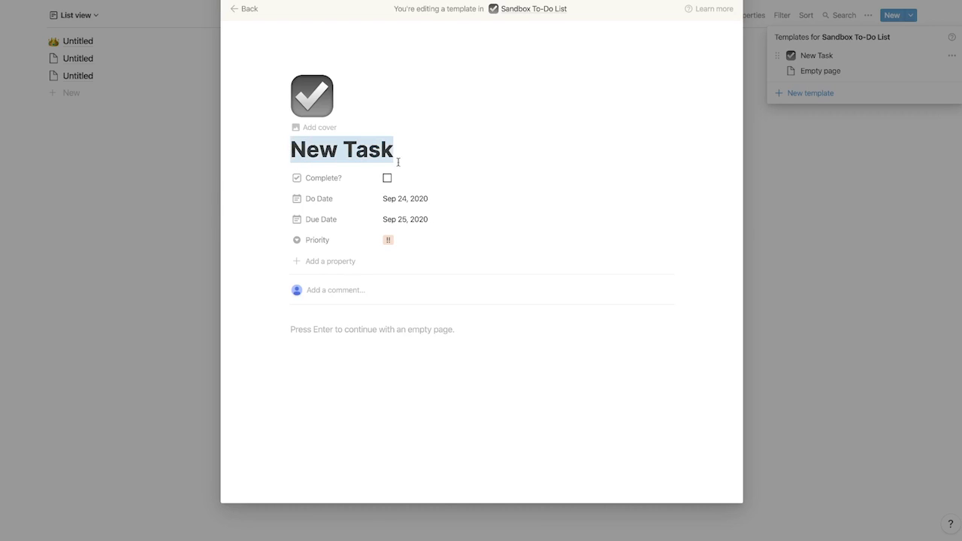
pyautogui.click(399, 240)
pyautogui.click(398, 275)
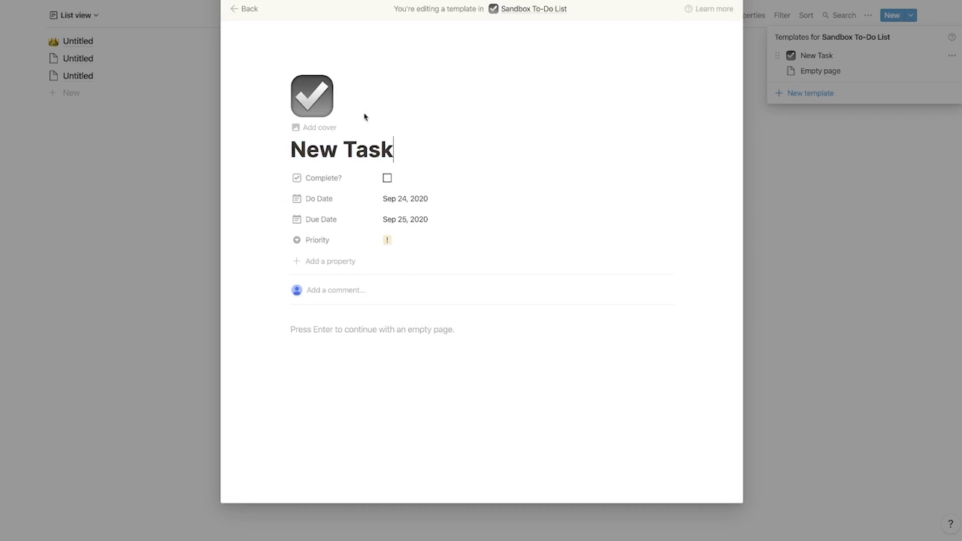
pyautogui.click(177, 189)
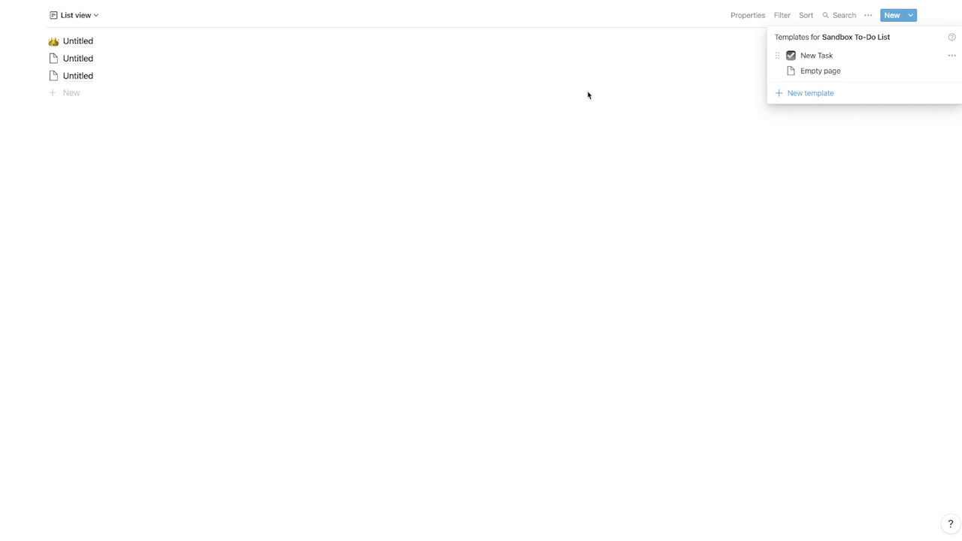
# - Delete the Untitled rows from the to-do list, including the crown one
pyautogui.click(40, 40)
pyautogui.click(79, 3)
pyautogui.click(41, 41)
pyautogui.click(76, 5)
# - Create the task 'Walk the dog!' from the New Task template
pyautogui.click(911, 15)
pyautogui.click(852, 53)
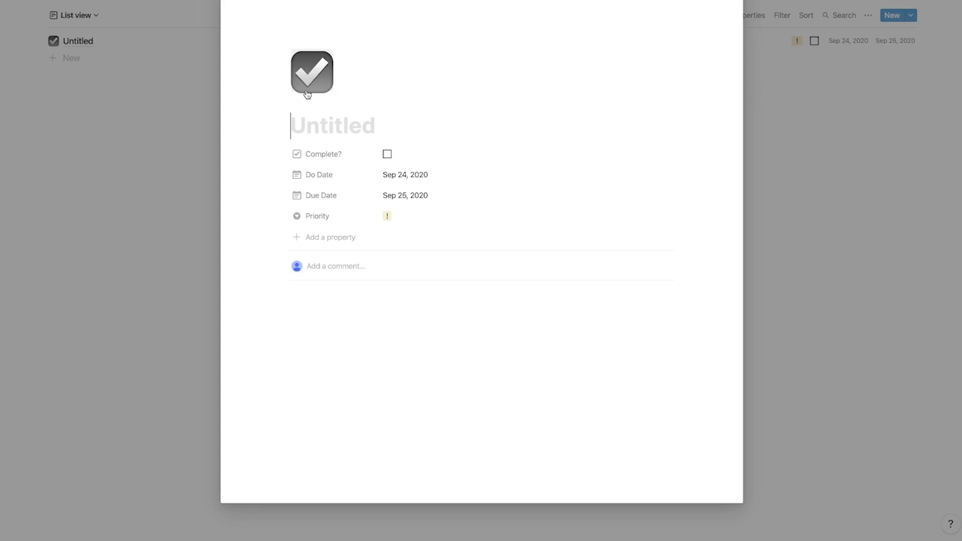
pyautogui.write('Walk the dog!')
pyautogui.click(265, 125)
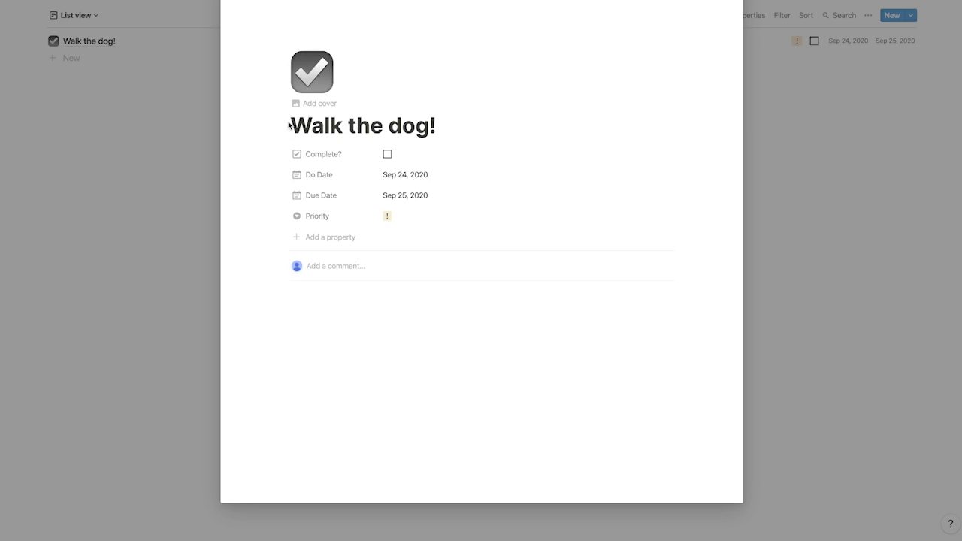
pyautogui.moveTo(290, 121); pyautogui.dragTo(338, 125)
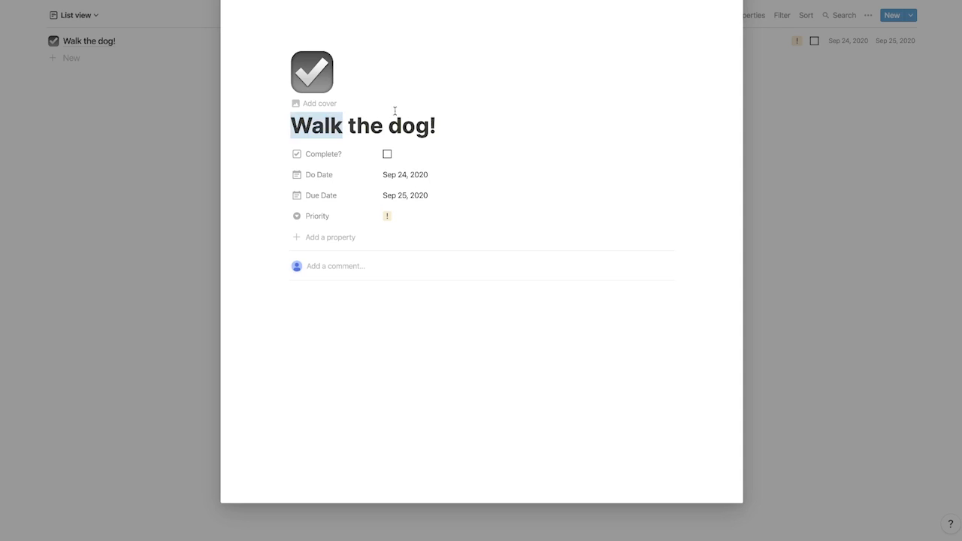
pyautogui.click(152, 52)
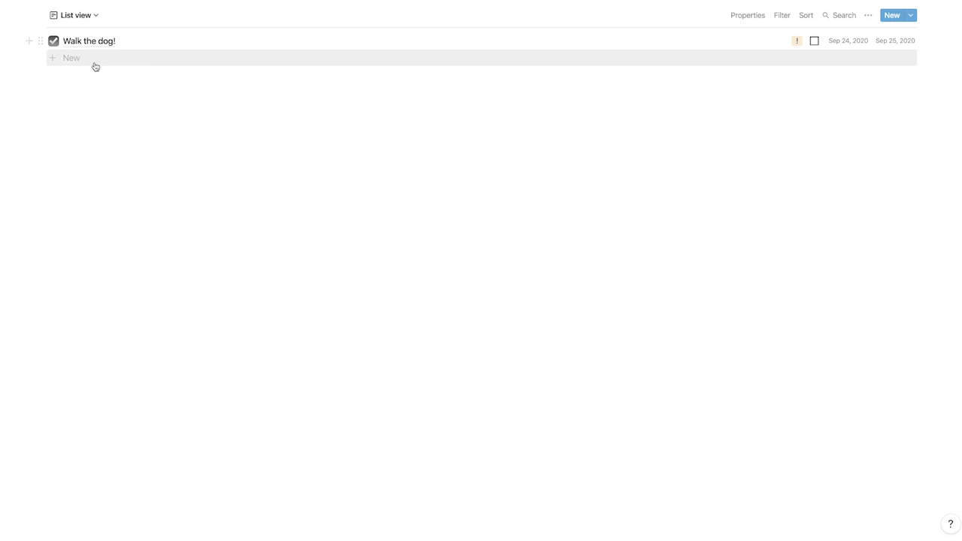
pyautogui.click(284, 42)
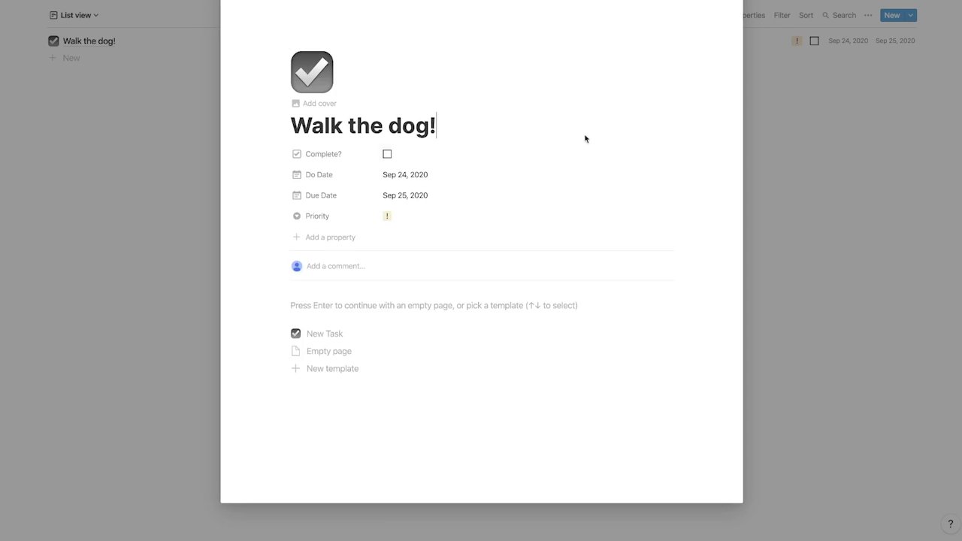
pyautogui.click(794, 178)
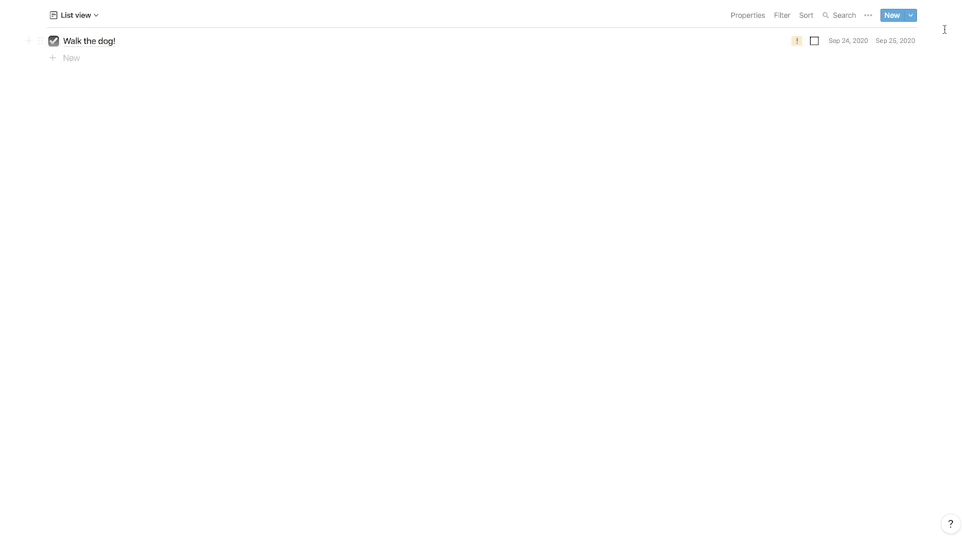
pyautogui.click(911, 15)
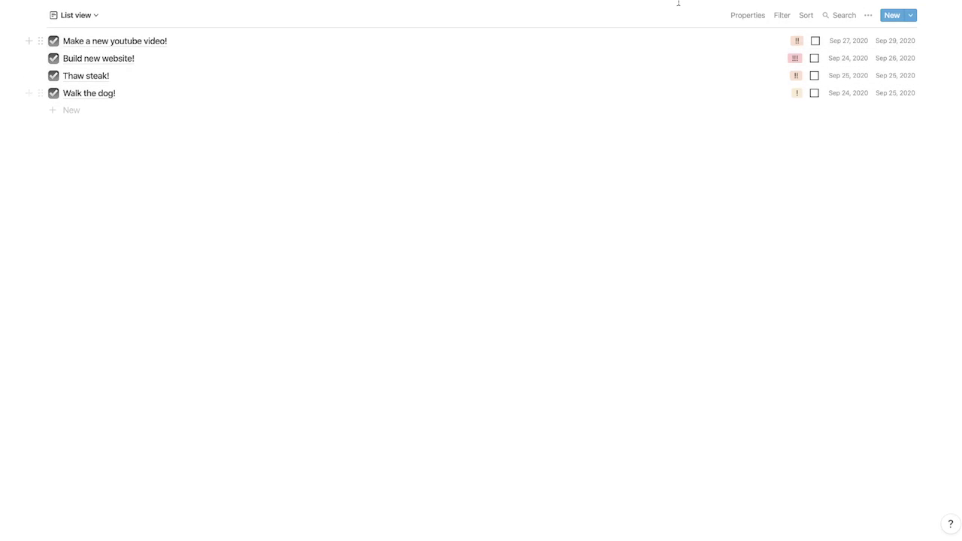
# - Sort the List view by Do Date in ascending order
pyautogui.click(805, 15)
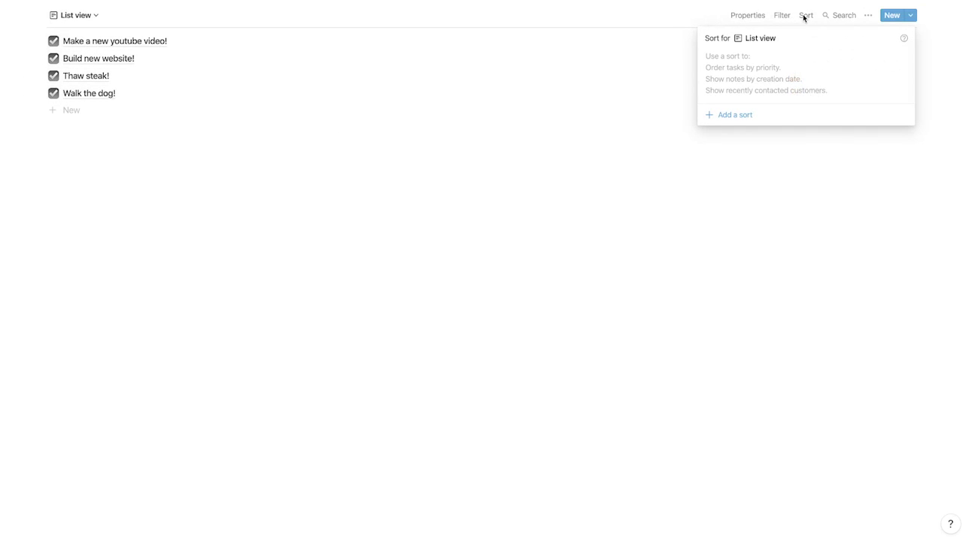
pyautogui.click(736, 113)
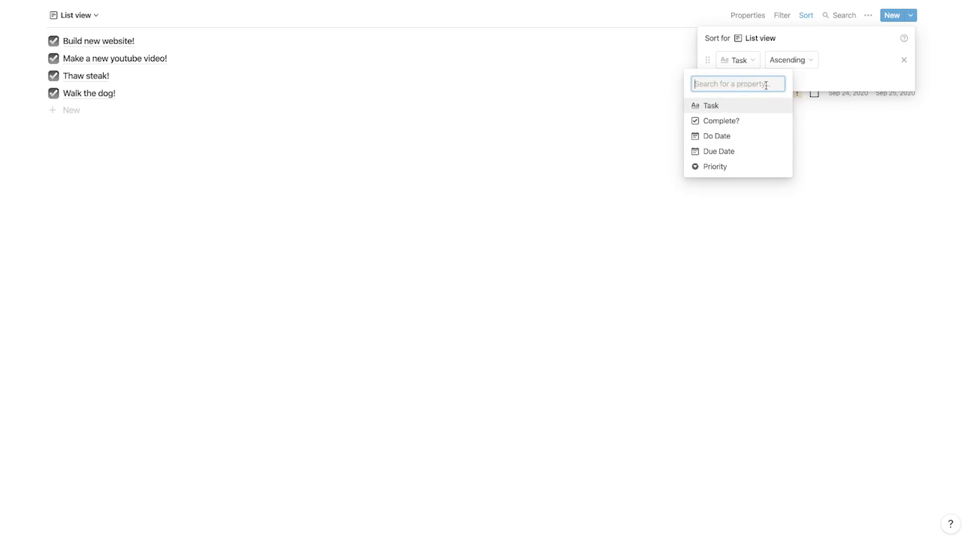
pyautogui.click(837, 60)
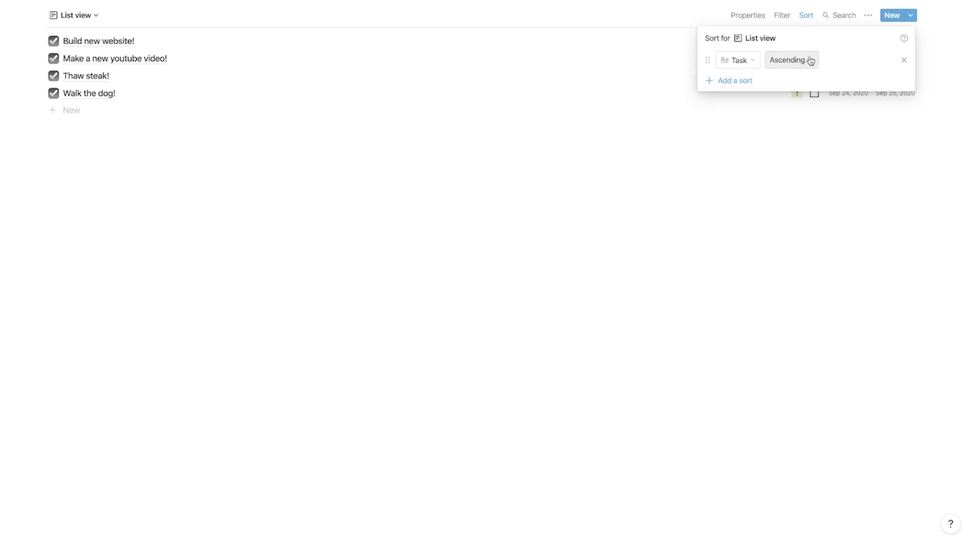
pyautogui.click(784, 62)
pyautogui.click(783, 97)
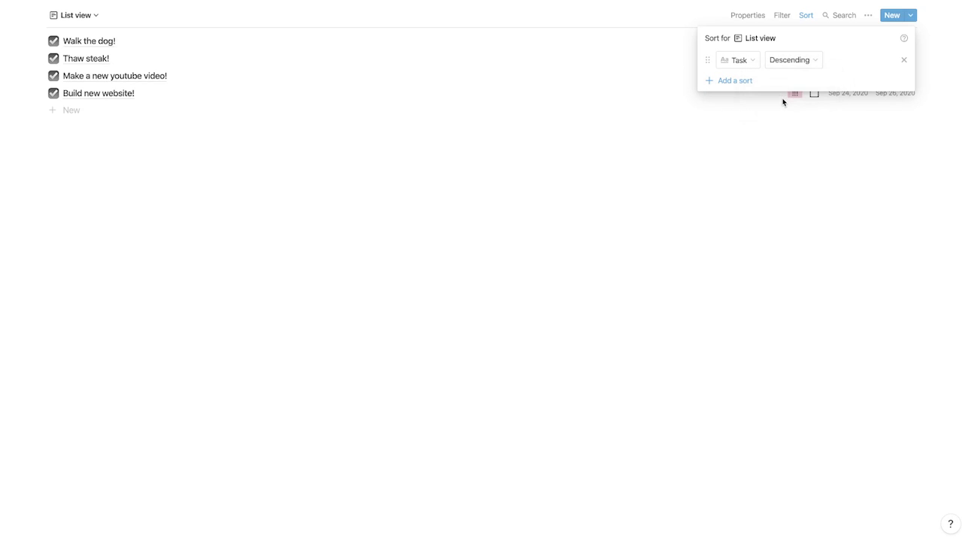
pyautogui.click(739, 60)
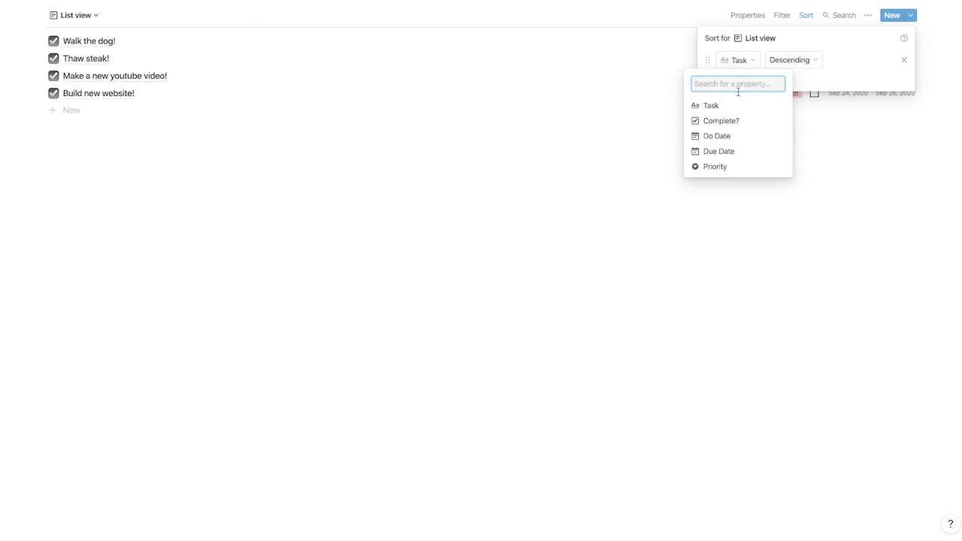
pyautogui.click(725, 137)
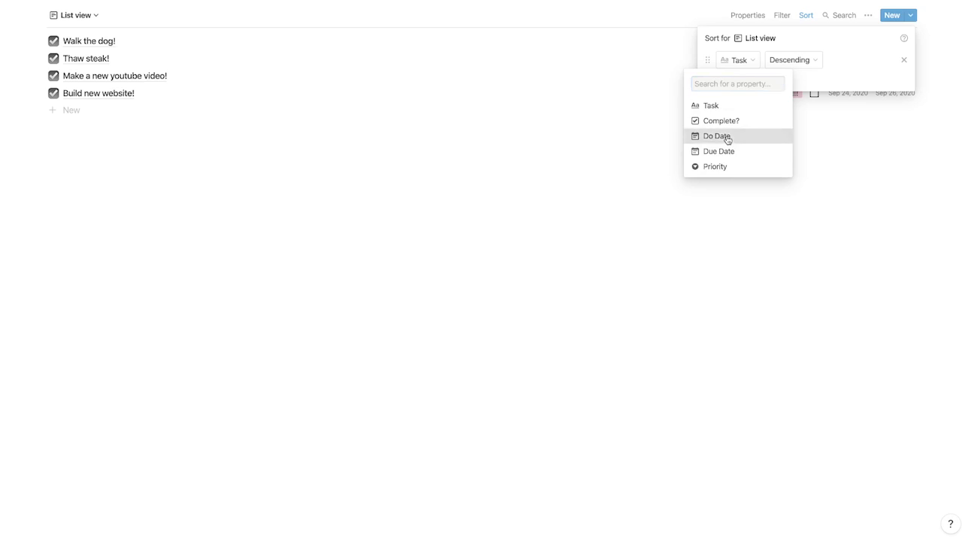
pyautogui.click(805, 63)
pyautogui.click(785, 80)
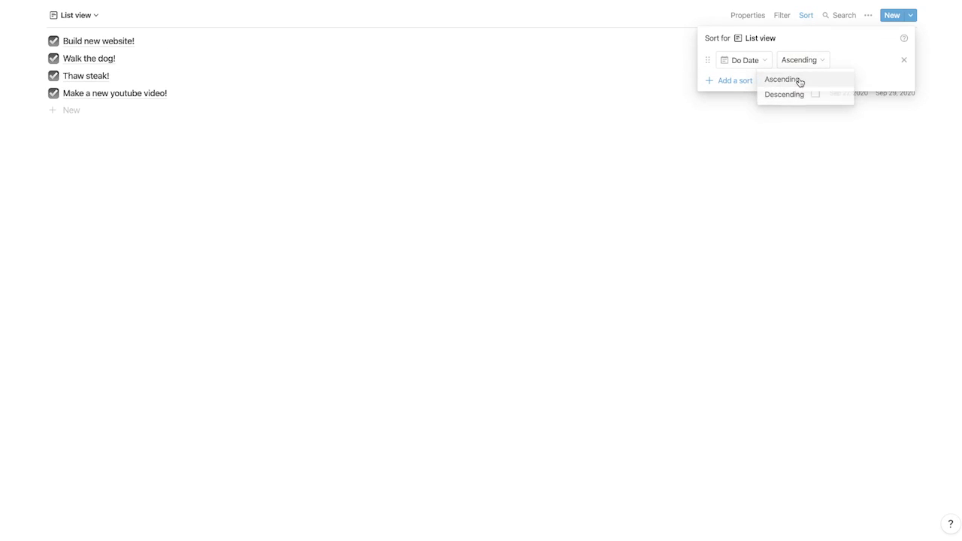
pyautogui.press('Escape')
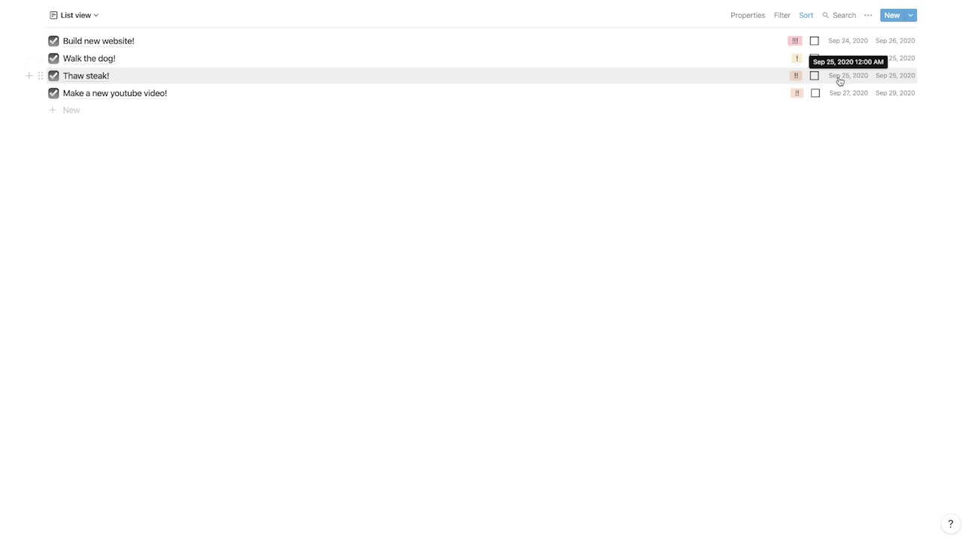
# - Add a second sort on Priority descending and mark Thaw steak! complete
pyautogui.click(805, 15)
pyautogui.click(733, 80)
pyautogui.click(735, 82)
pyautogui.click(726, 188)
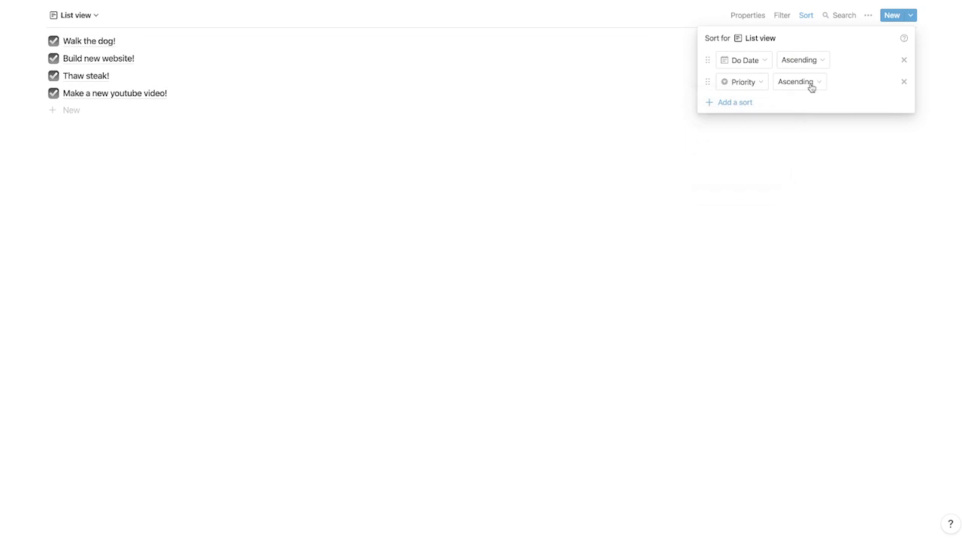
pyautogui.click(815, 82)
pyautogui.click(801, 118)
pyautogui.click(785, 166)
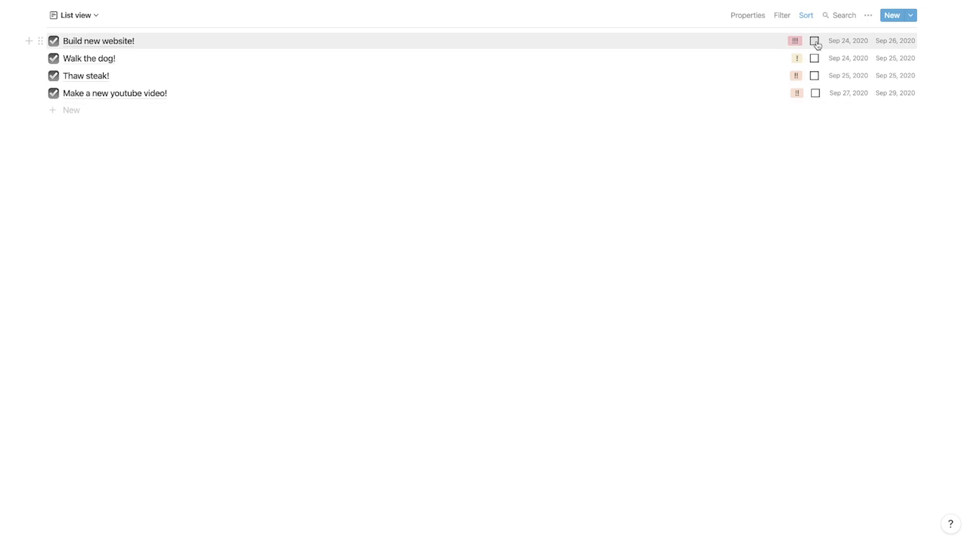
pyautogui.click(815, 75)
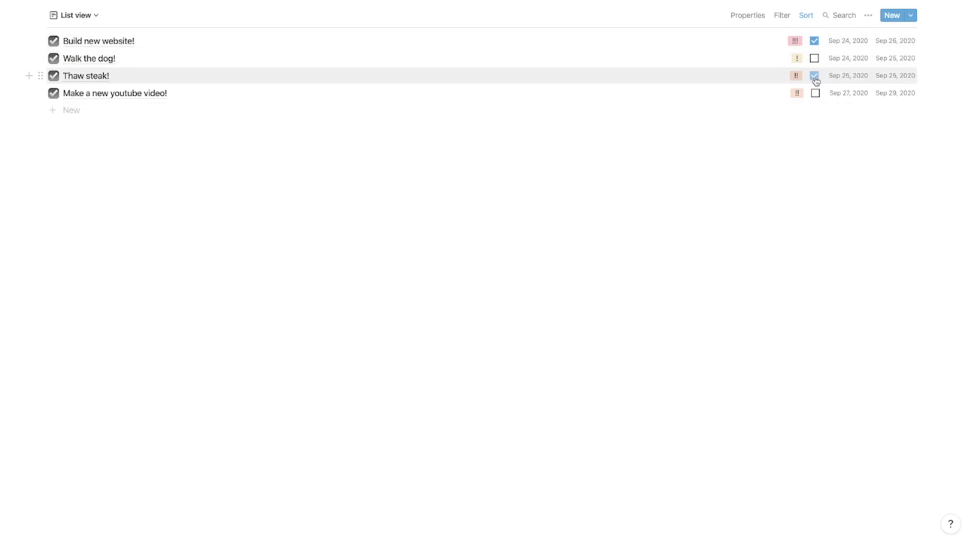
# - Filter the List view to tasks where Complete? is not checked
pyautogui.click(781, 16)
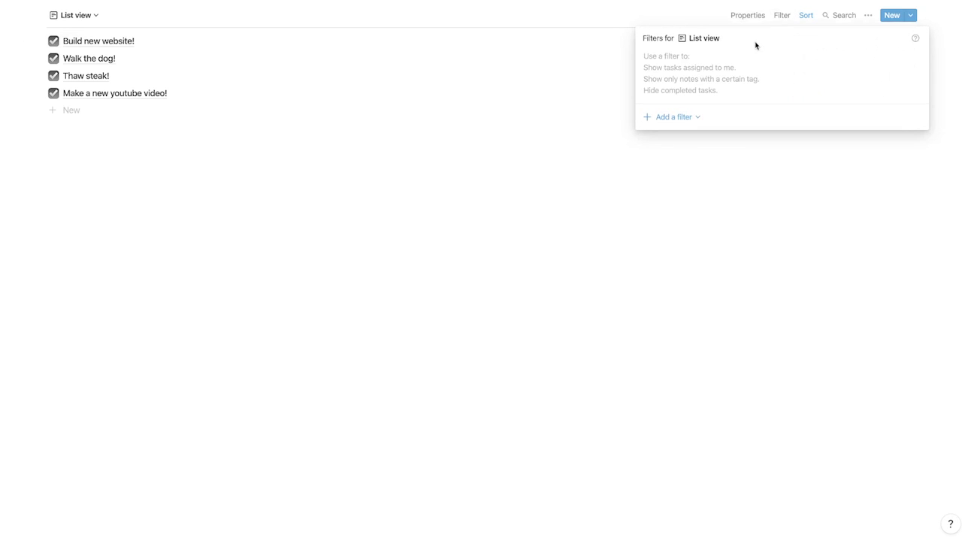
pyautogui.click(674, 118)
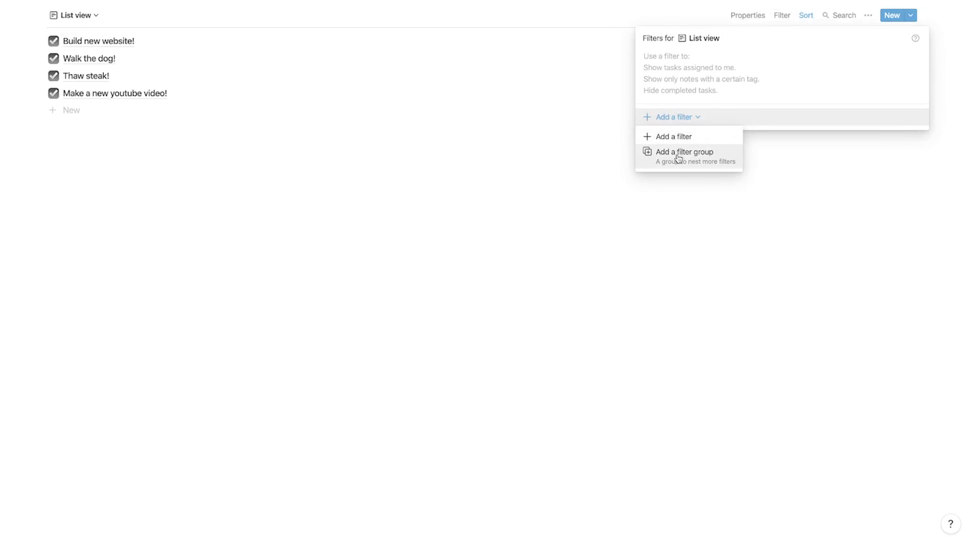
pyautogui.click(674, 137)
pyautogui.click(726, 59)
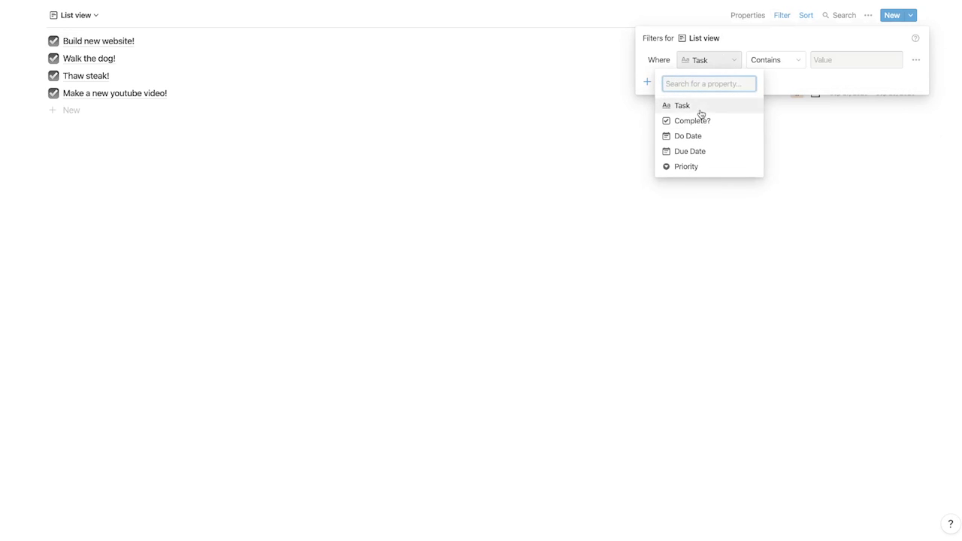
pyautogui.click(698, 122)
pyautogui.click(784, 62)
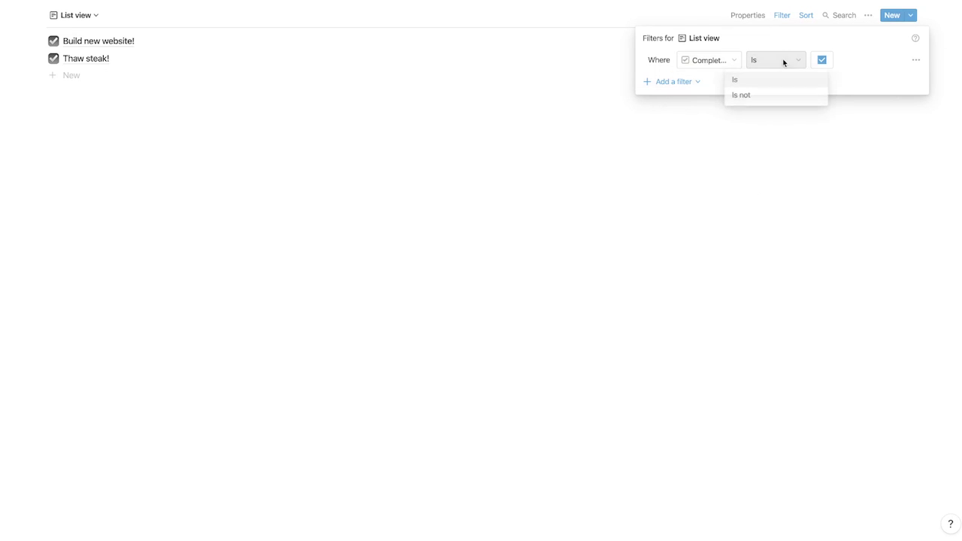
pyautogui.click(833, 66)
pyautogui.click(780, 62)
pyautogui.click(765, 94)
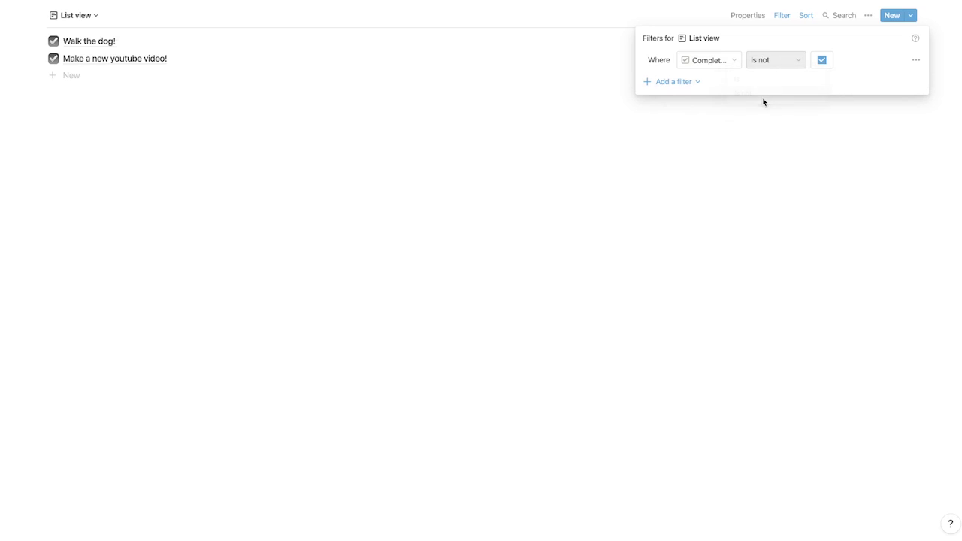
pyautogui.click(714, 162)
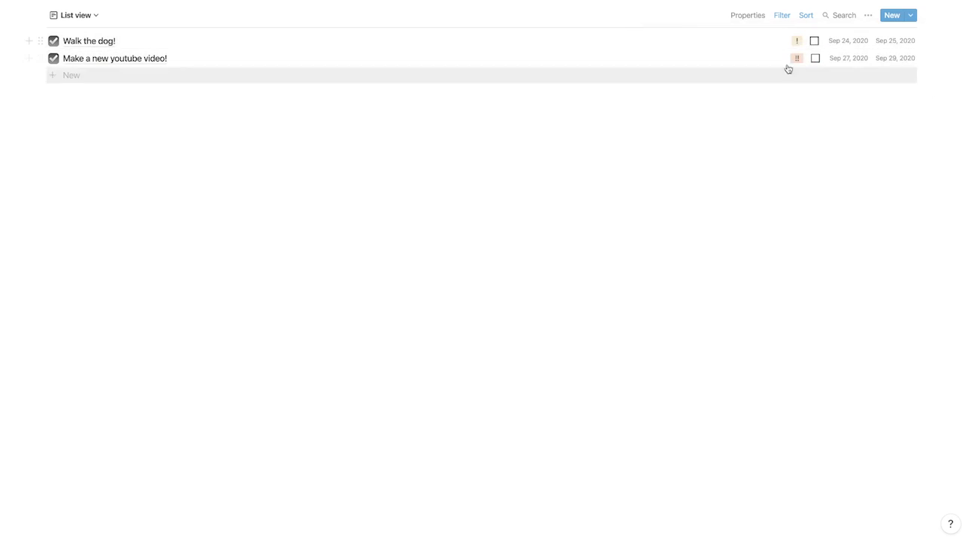
# - Mark Walk the dog! and Make a new youtube video! as complete
pyautogui.click(815, 41)
pyautogui.click(816, 42)
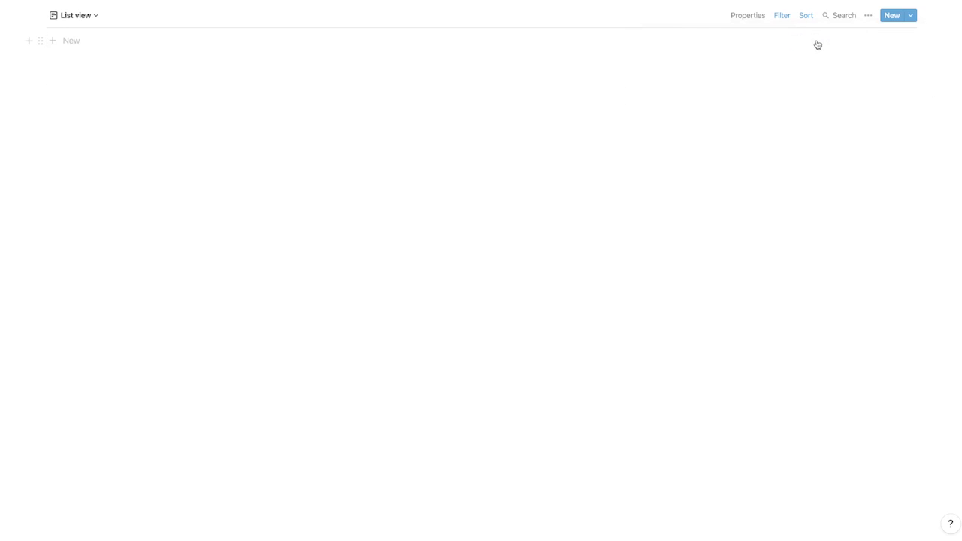
pyautogui.click(98, 16)
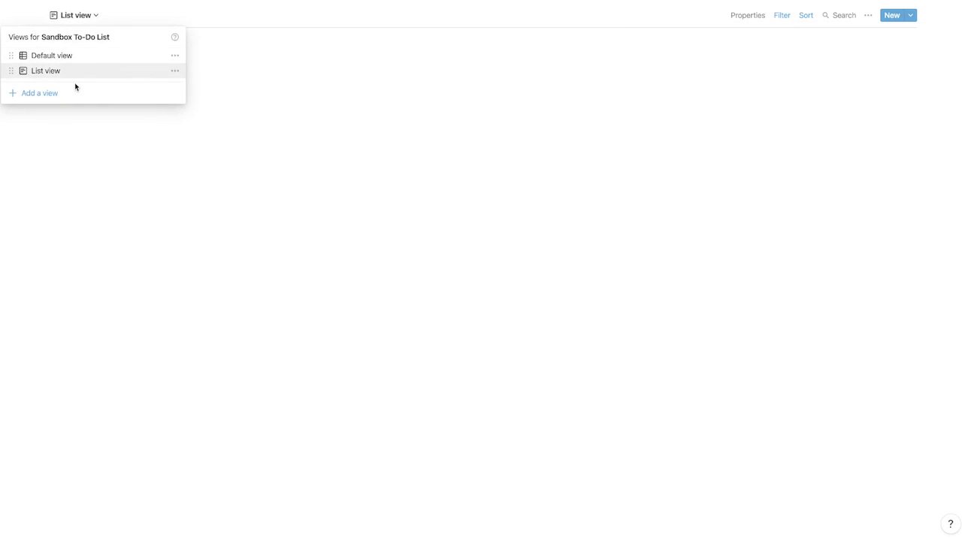
# - Add a new list view named Archive
pyautogui.click(55, 97)
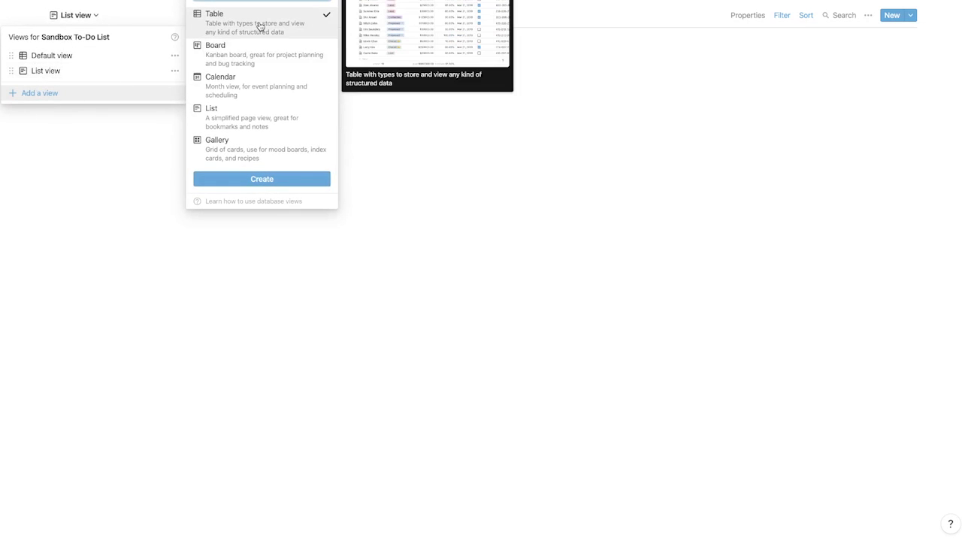
pyautogui.click(230, 117)
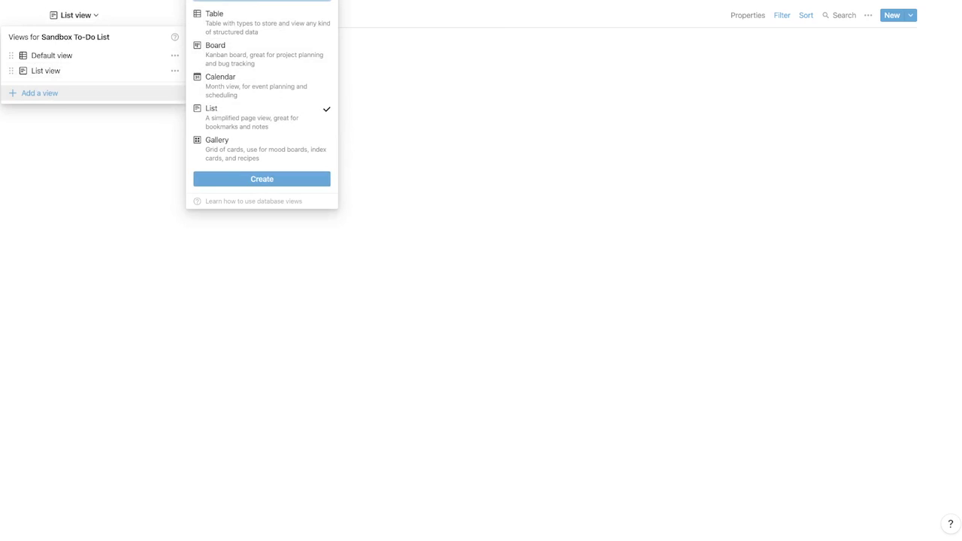
pyautogui.click(258, 178)
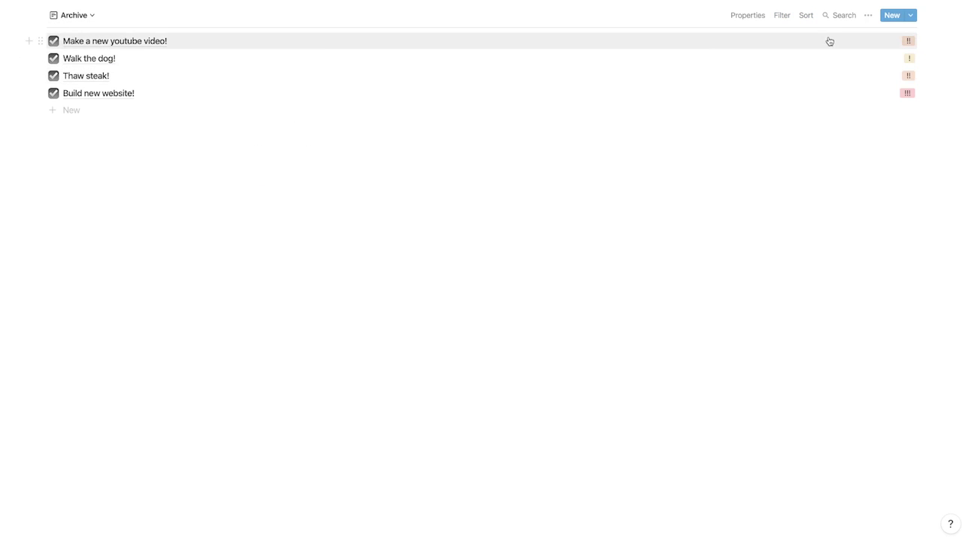
# - Filter the Archive view with a filter group where Complete? is checked
pyautogui.click(782, 17)
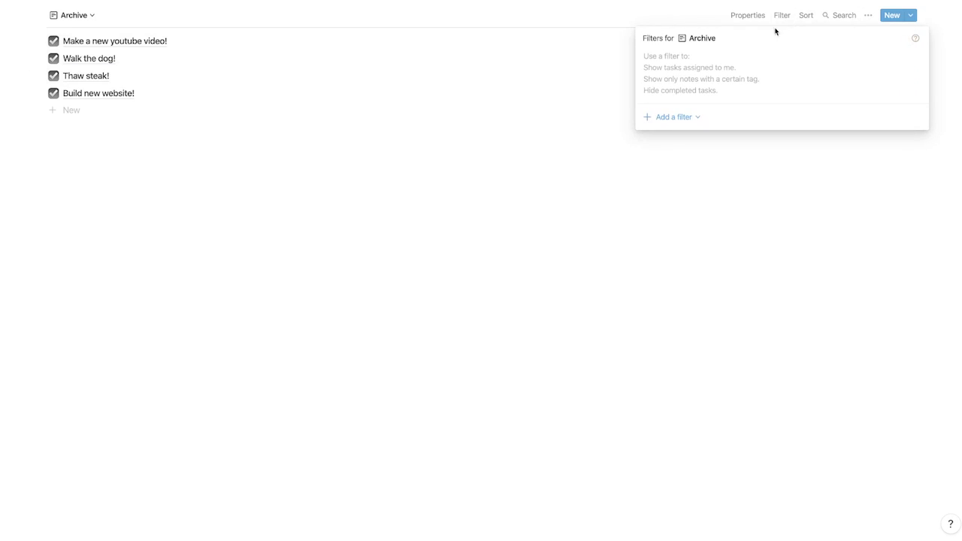
pyautogui.click(669, 121)
pyautogui.click(675, 156)
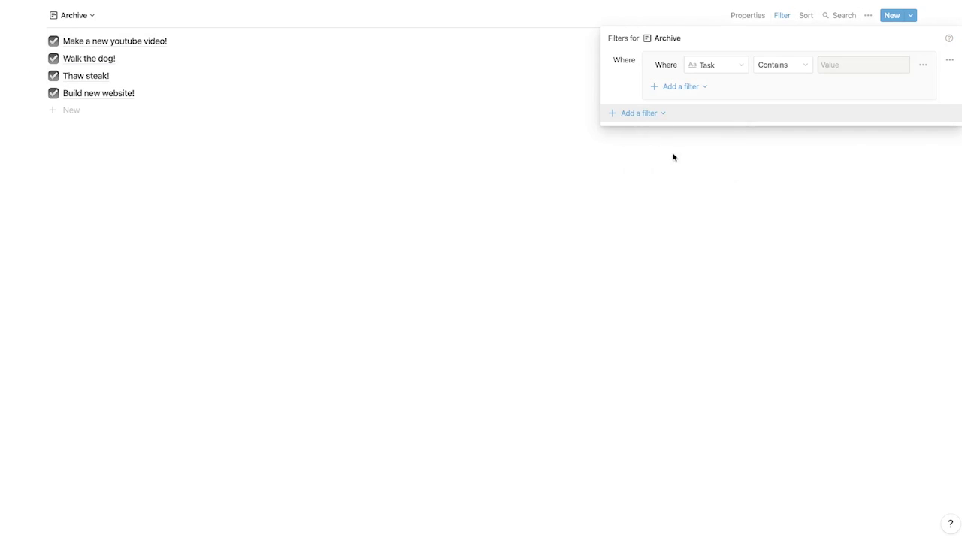
pyautogui.click(738, 68)
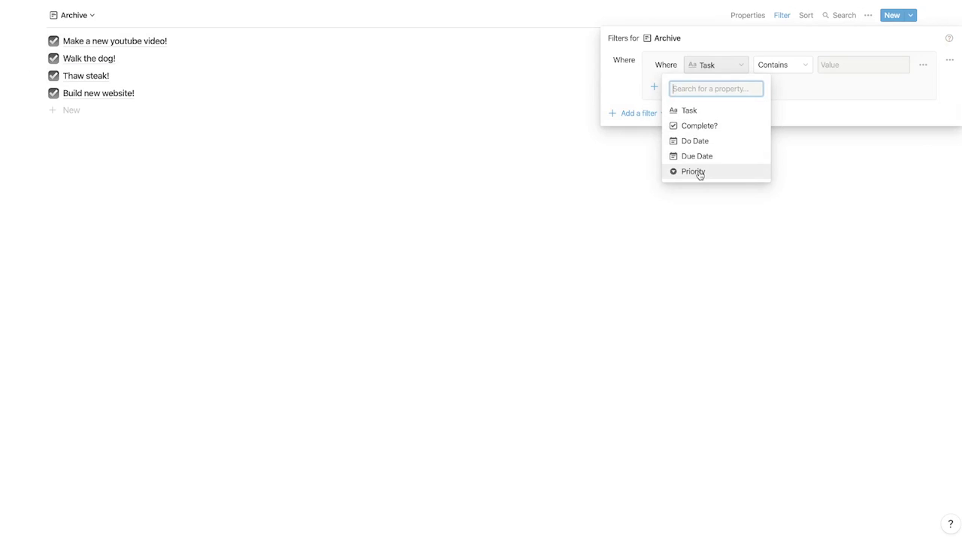
pyautogui.click(699, 126)
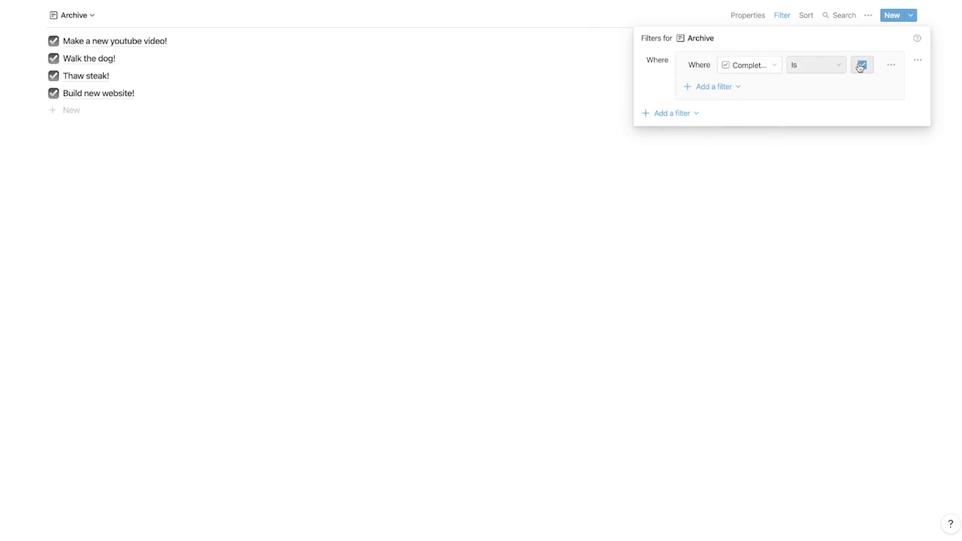
pyautogui.click(741, 180)
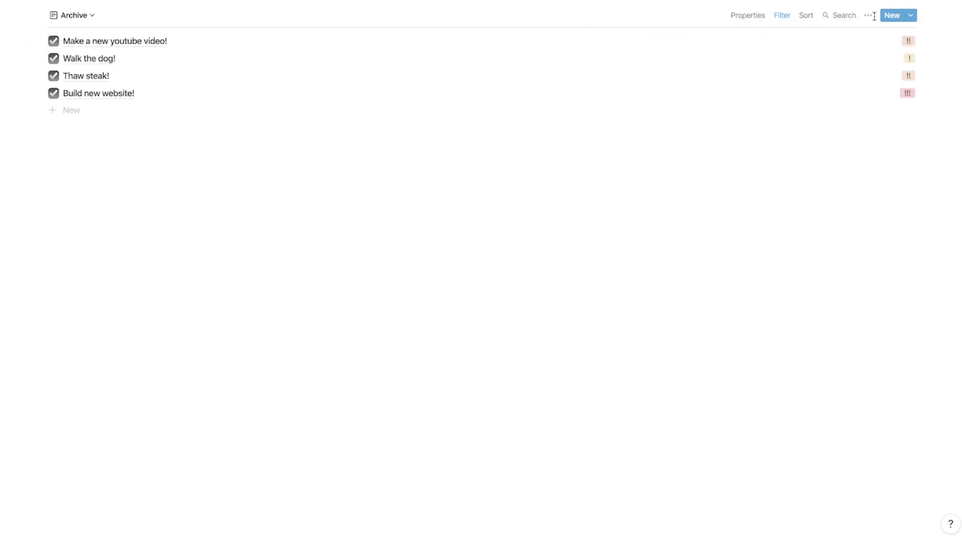
# - Show Complete?, Do Date and Due Date on each Archive row
pyautogui.click(747, 16)
pyautogui.click(840, 73)
pyautogui.click(841, 88)
pyautogui.click(840, 106)
pyautogui.click(874, 161)
# - Untick Complete? on all four tasks so the Archive is empty
pyautogui.click(817, 40)
pyautogui.click(814, 58)
pyautogui.click(814, 40)
pyautogui.click(814, 41)
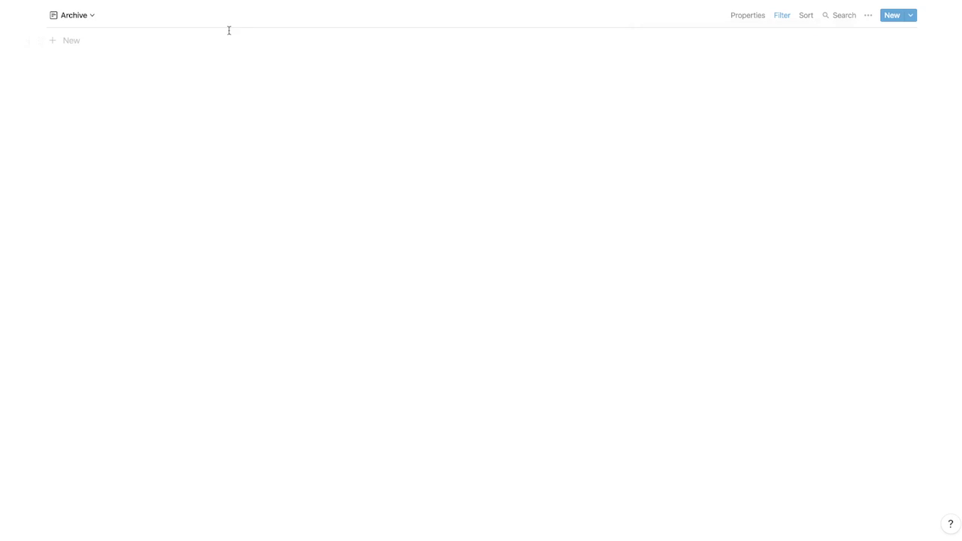
pyautogui.click(80, 16)
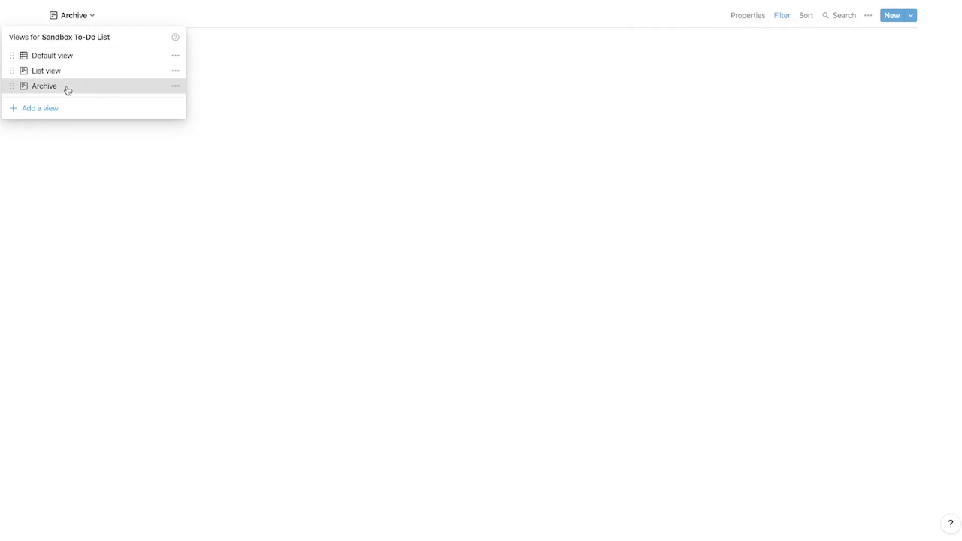
# - Switch back to List view, return to the Notion Hub page, and add a blank bottom block
pyautogui.click(61, 71)
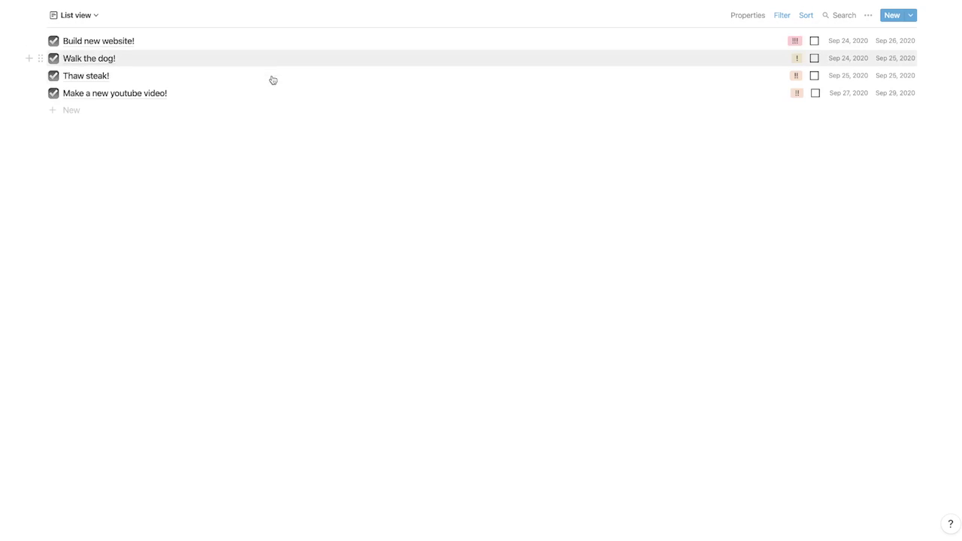
pyautogui.press('super+bracketleft')
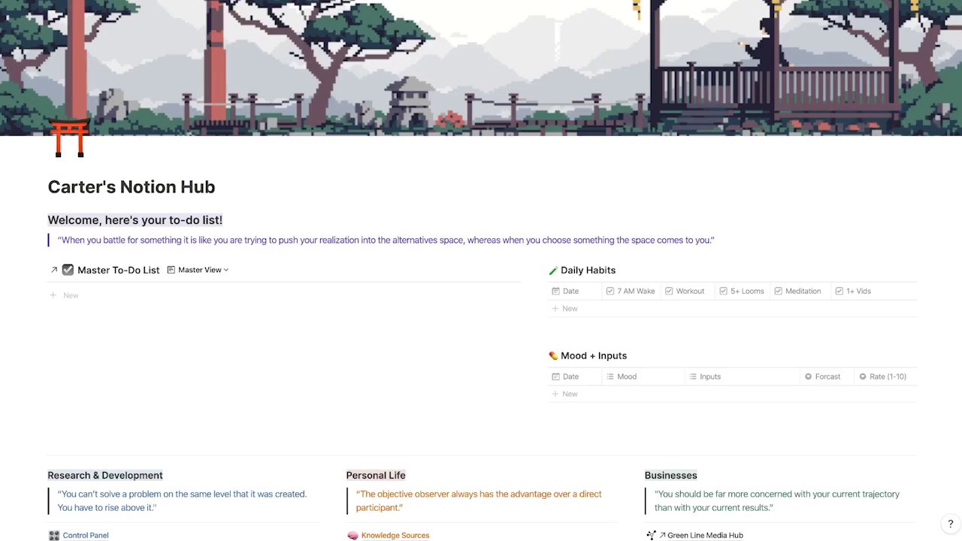
pyautogui.scroll(-5, 413, 149)
pyautogui.click(249, 396)
pyautogui.press('Return')
pyautogui.press('Return')
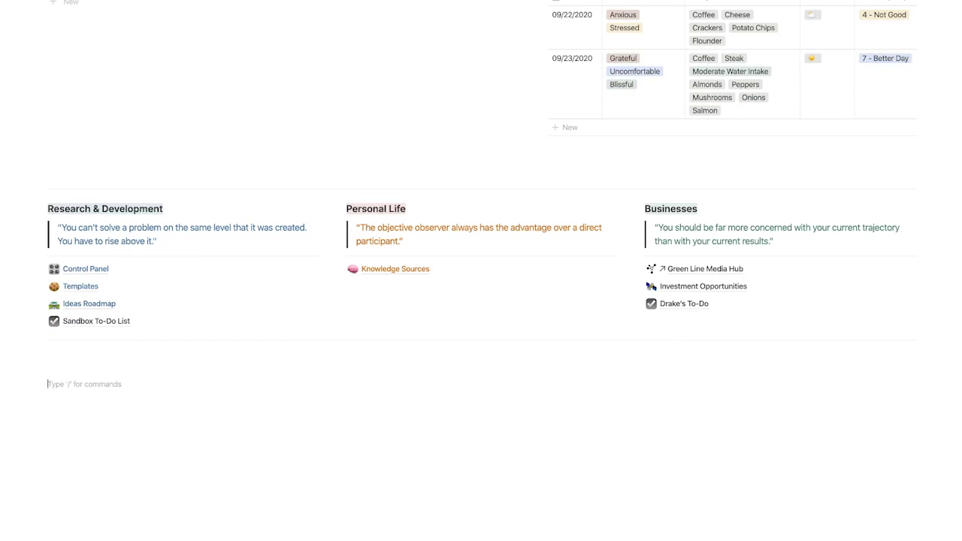
# - Insert a linked database block showing the Sandbox To-Do List via /linked
pyautogui.write('/linked')
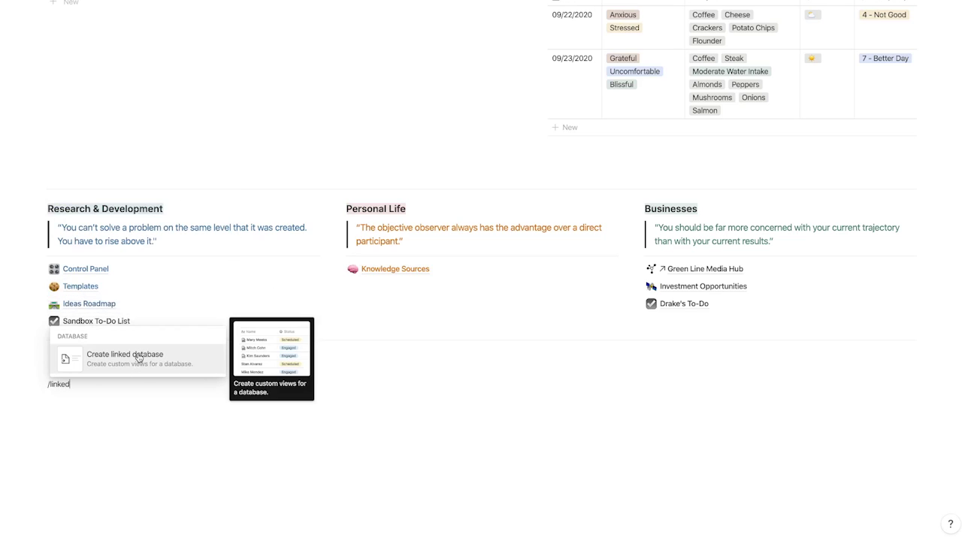
pyautogui.click(139, 361)
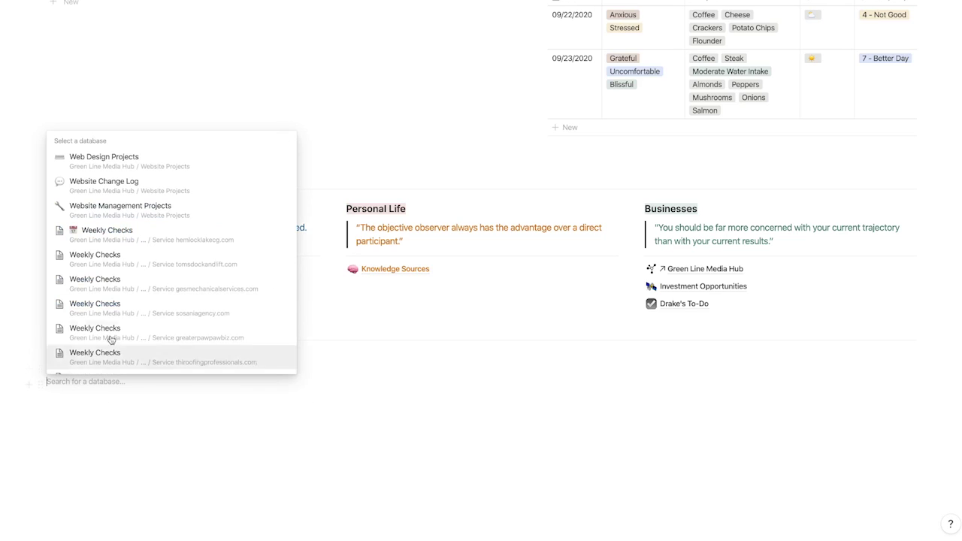
pyautogui.scroll(-10, 113, 255)
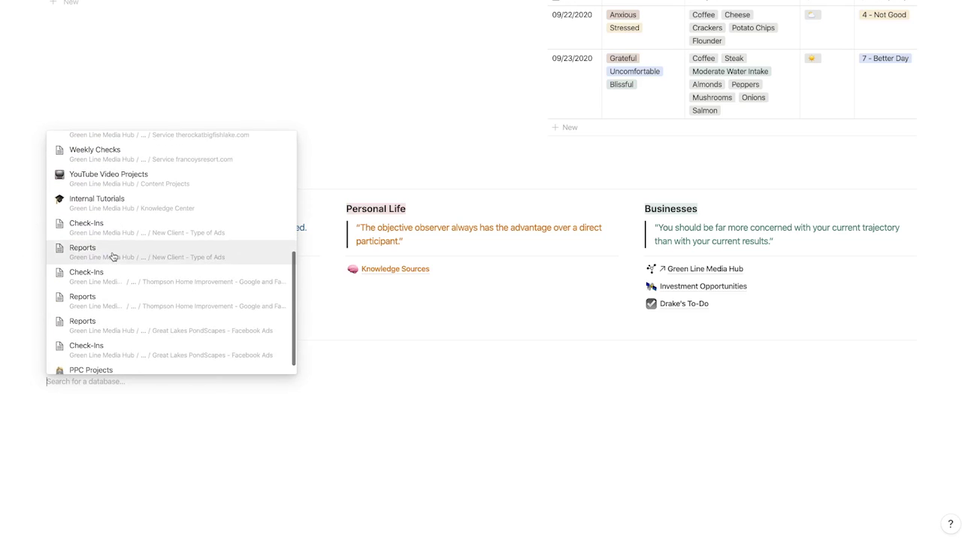
pyautogui.scroll(10, 113, 276)
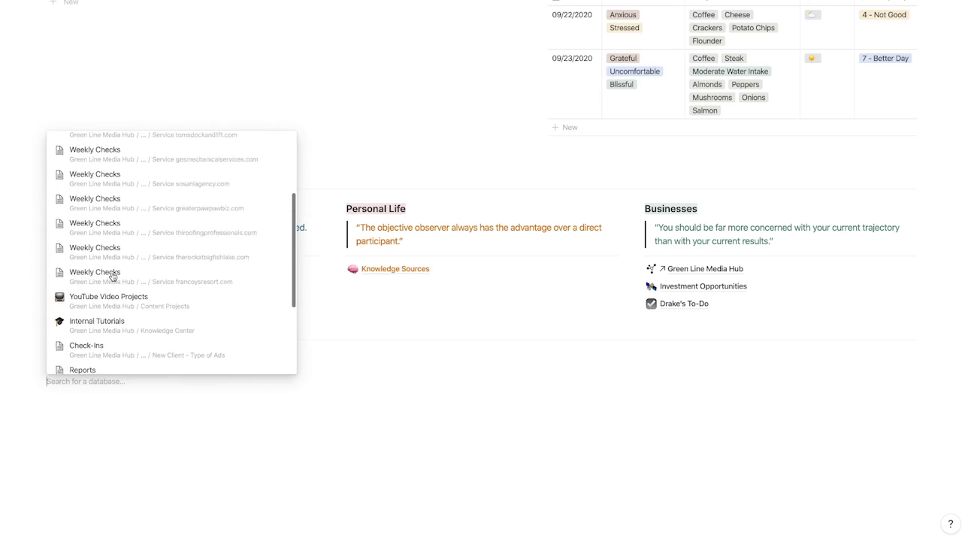
pyautogui.write('sand')
pyautogui.click(117, 352)
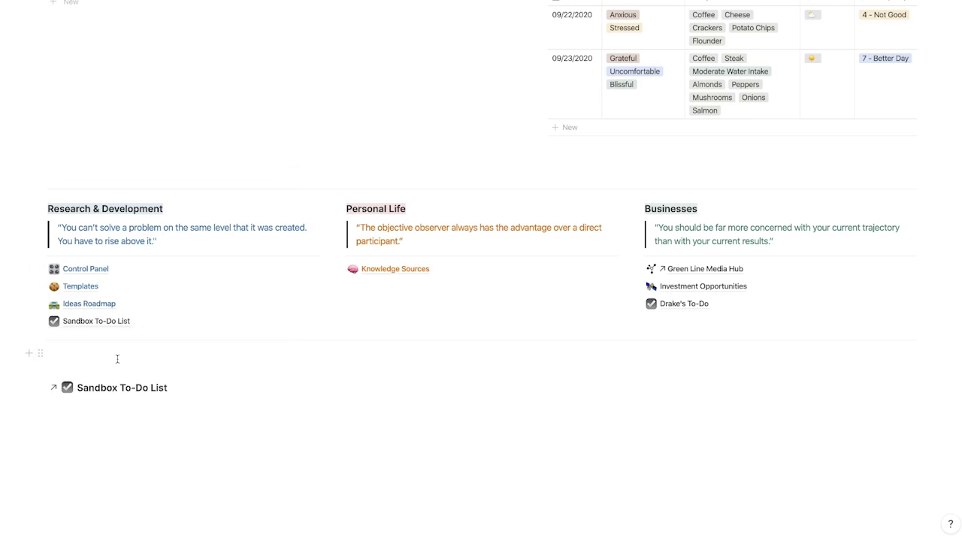
pyautogui.scroll(-3, 117, 359)
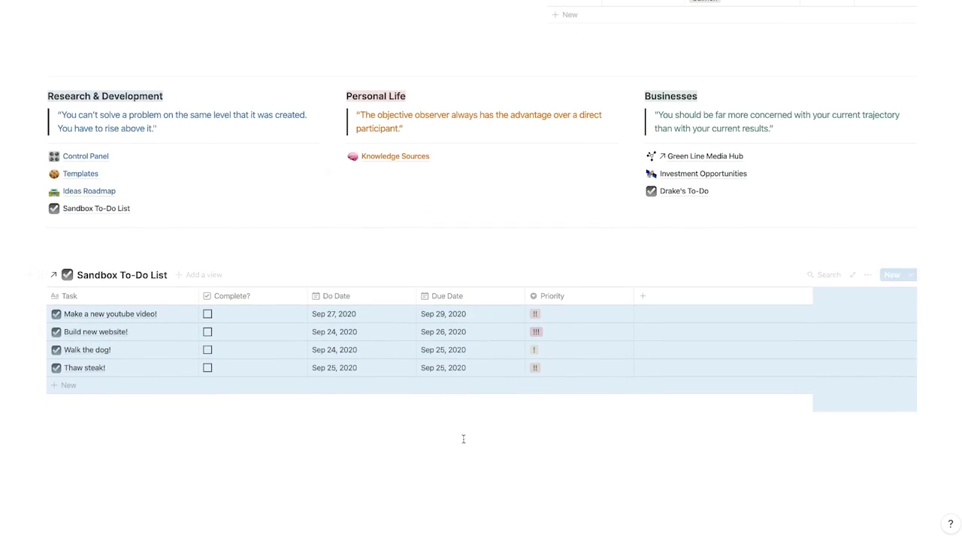
pyautogui.click(466, 432)
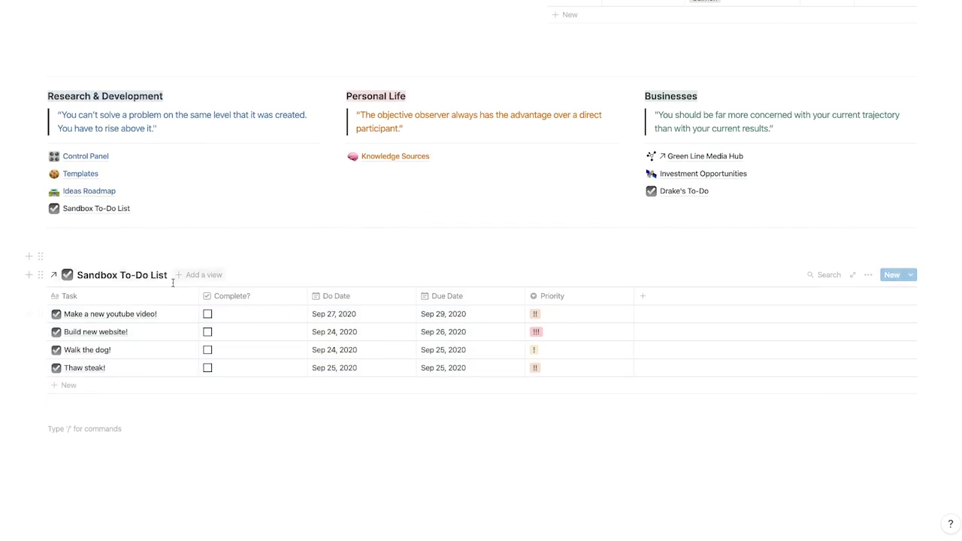
pyautogui.click(197, 275)
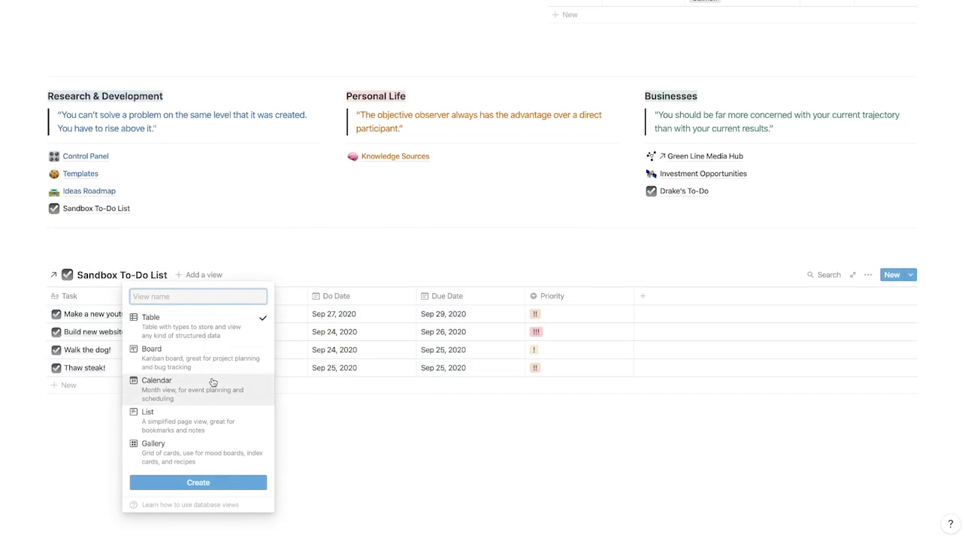
pyautogui.click(477, 429)
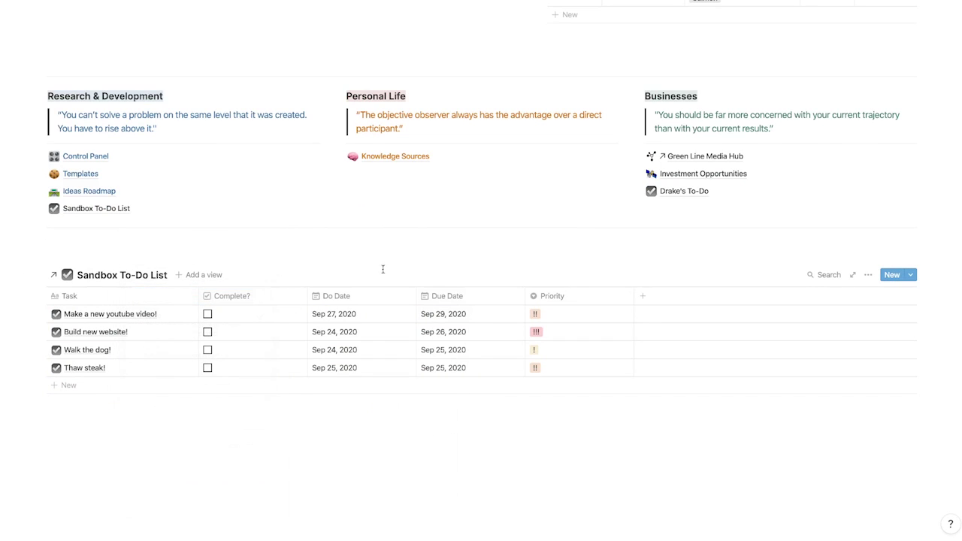
pyautogui.scroll(10, 113, 292)
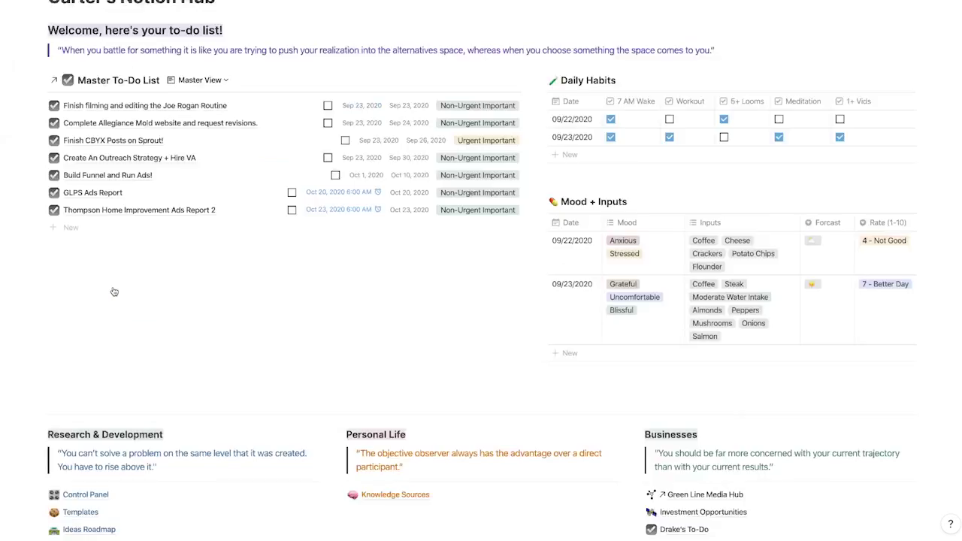
pyautogui.scroll(-6, 113, 292)
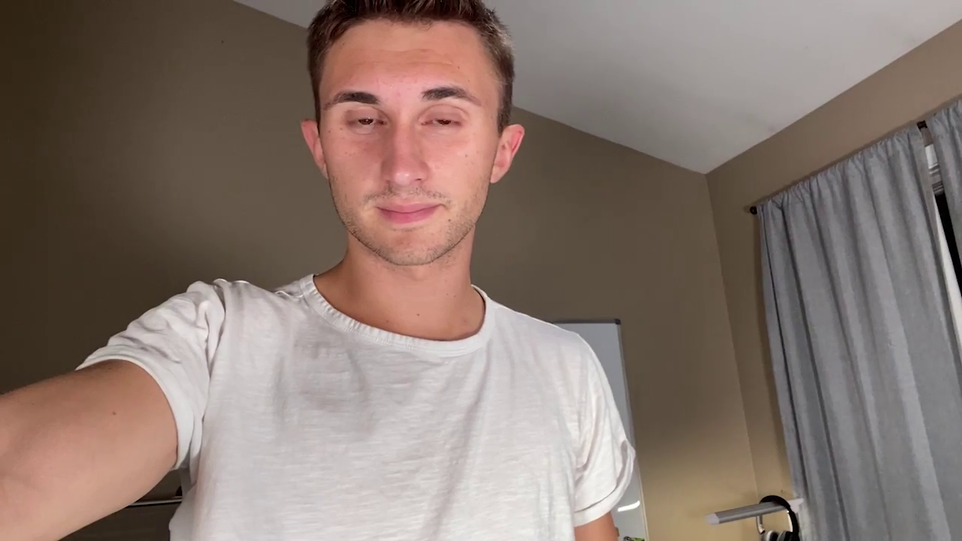